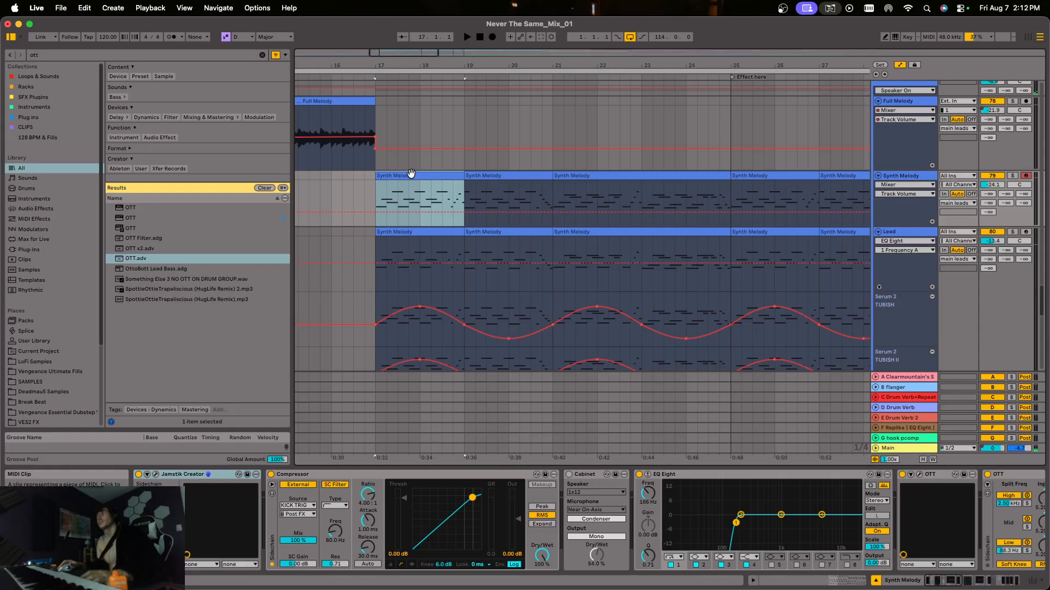
Play the arrangement from bar 17 through the drop to hear the Synth Melody and Lead parts in the full mix.
key(space)
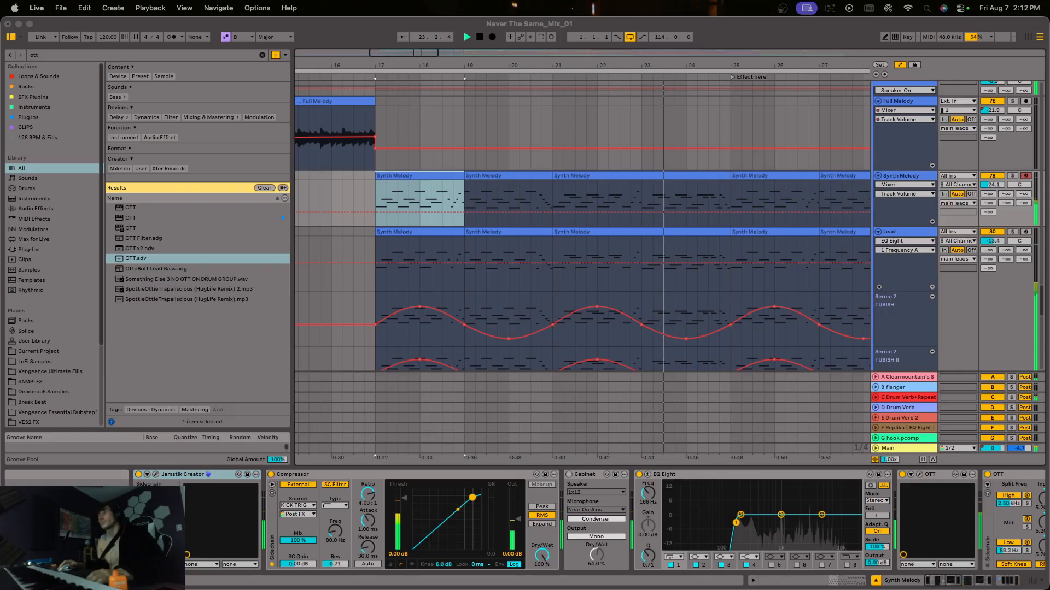
click(678, 62)
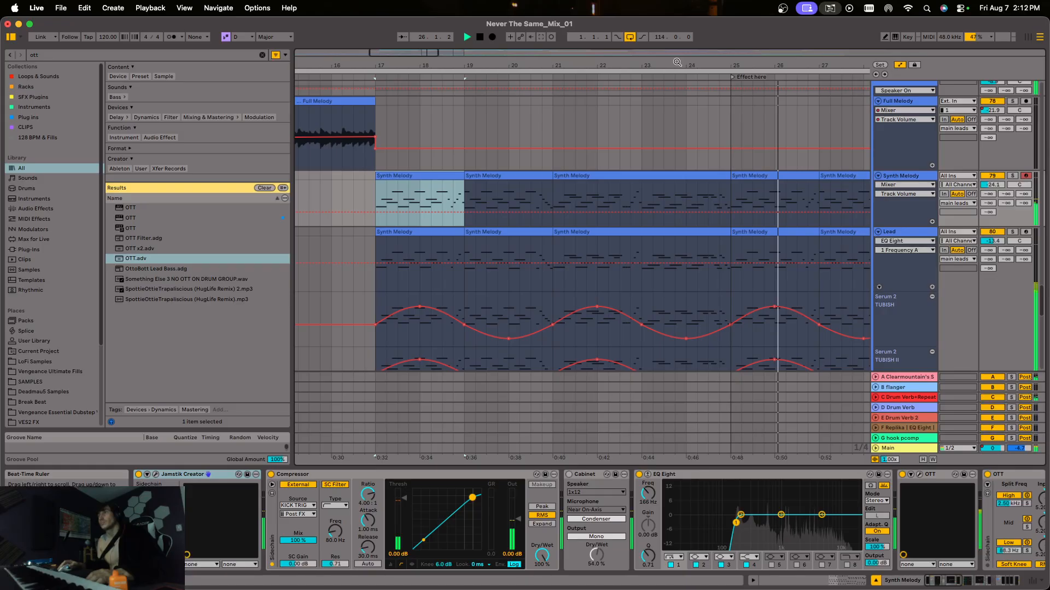
drag(678, 62, 677, 49)
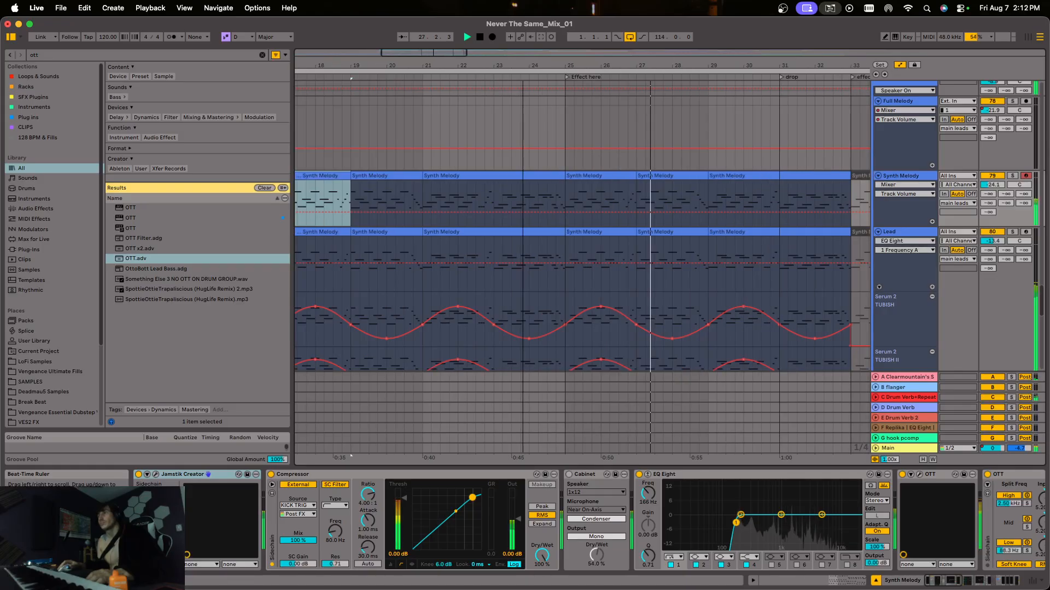
drag(677, 62, 685, 60)
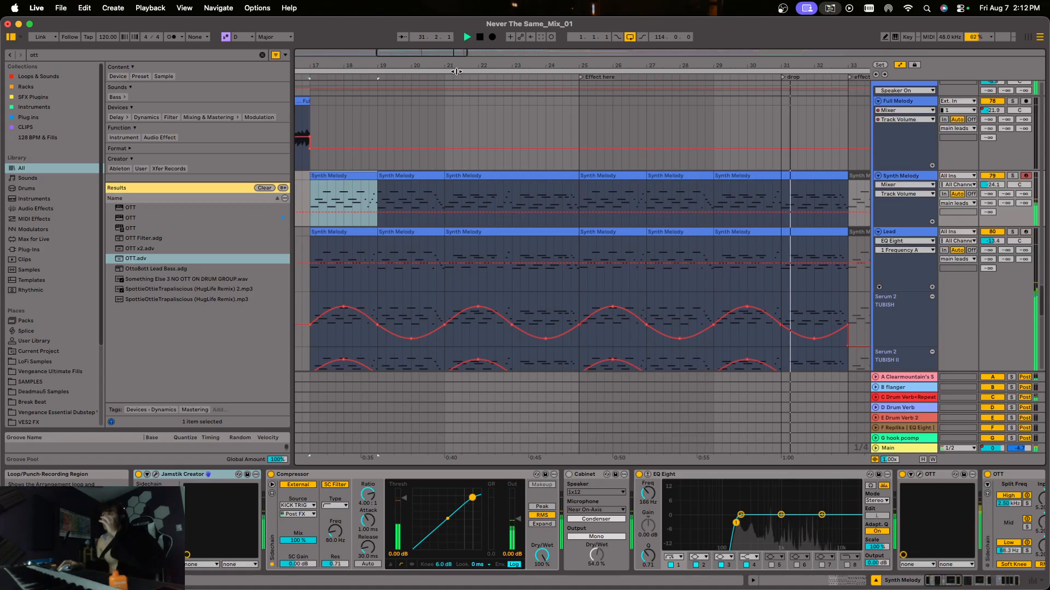
drag(456, 72, 499, 62)
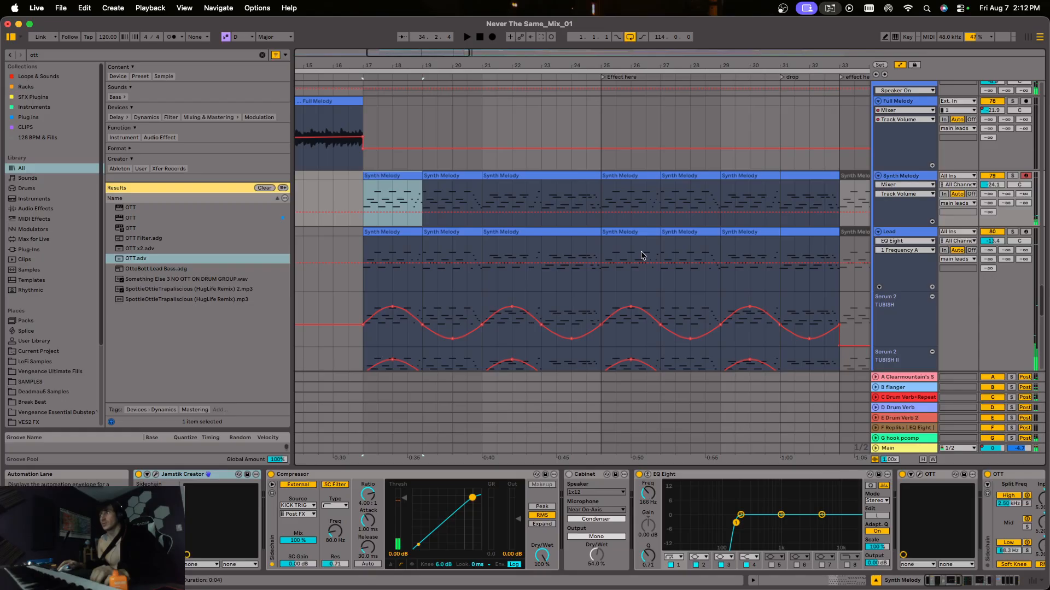
Solo the stab leads group and play it from bar 17 to hear it in isolation.
scroll(642, 255, down, 5)
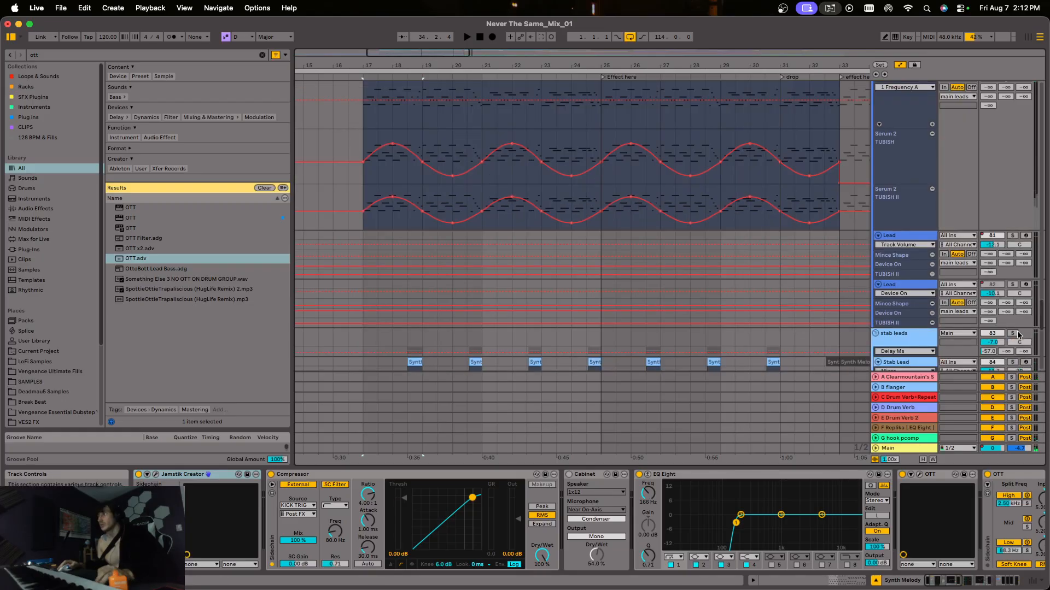
click(1012, 333)
key(space)
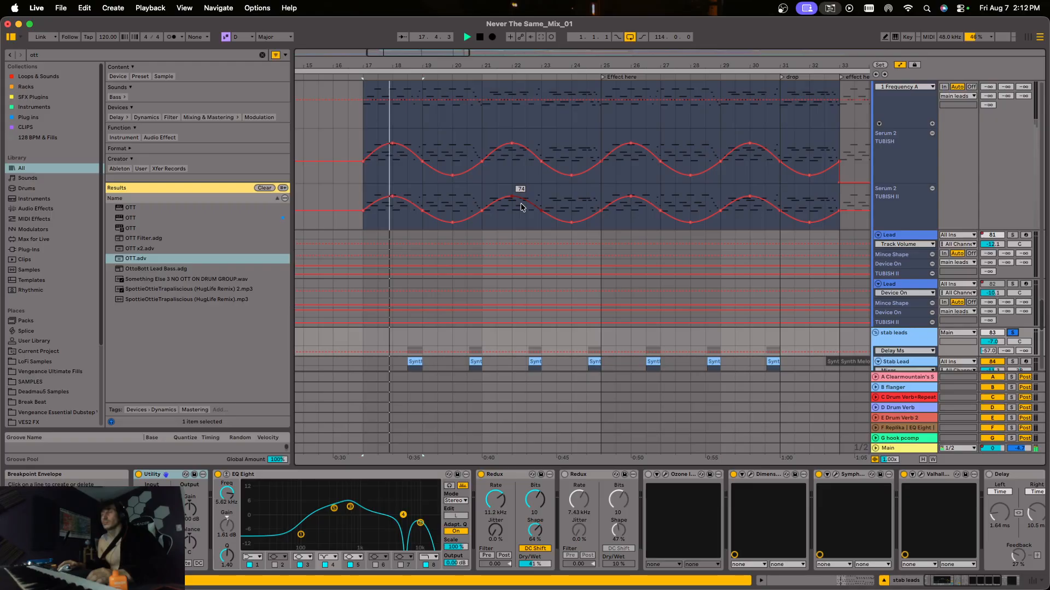
scroll(982, 188, up, 4)
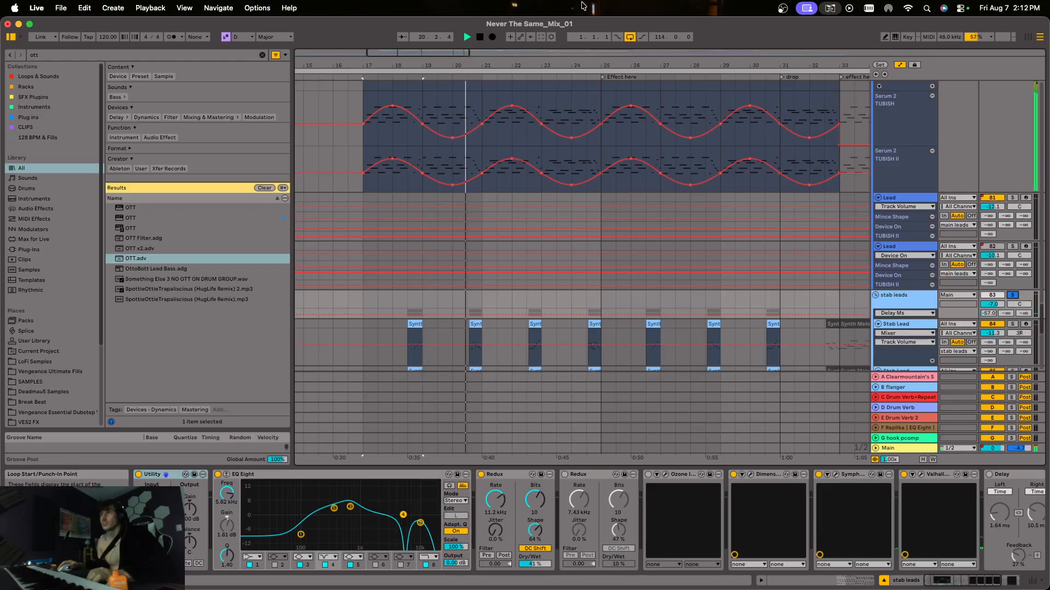
scroll(608, 247, up, 1)
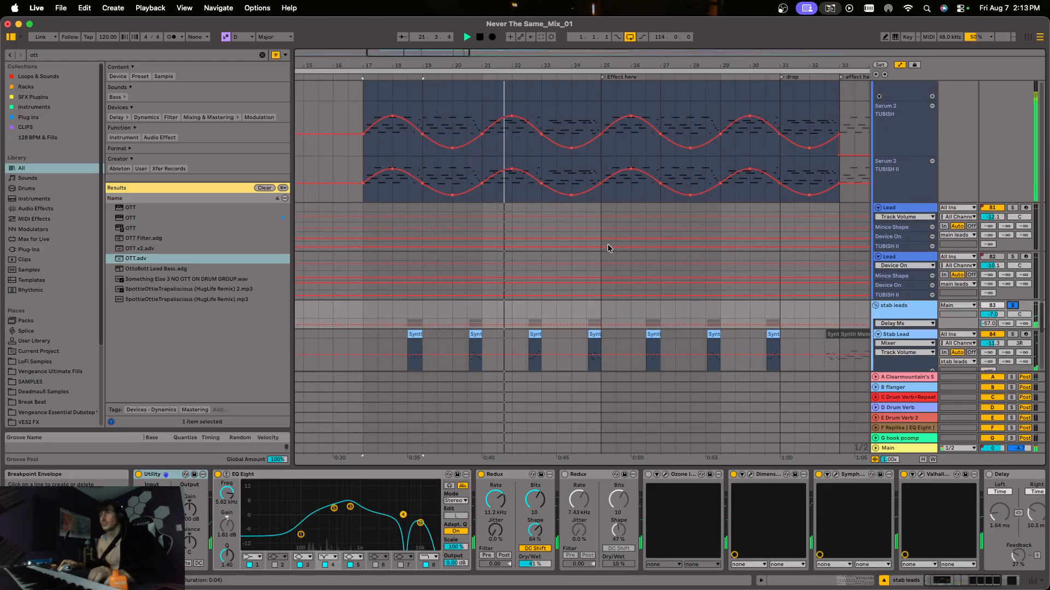
scroll(608, 246, up, 4)
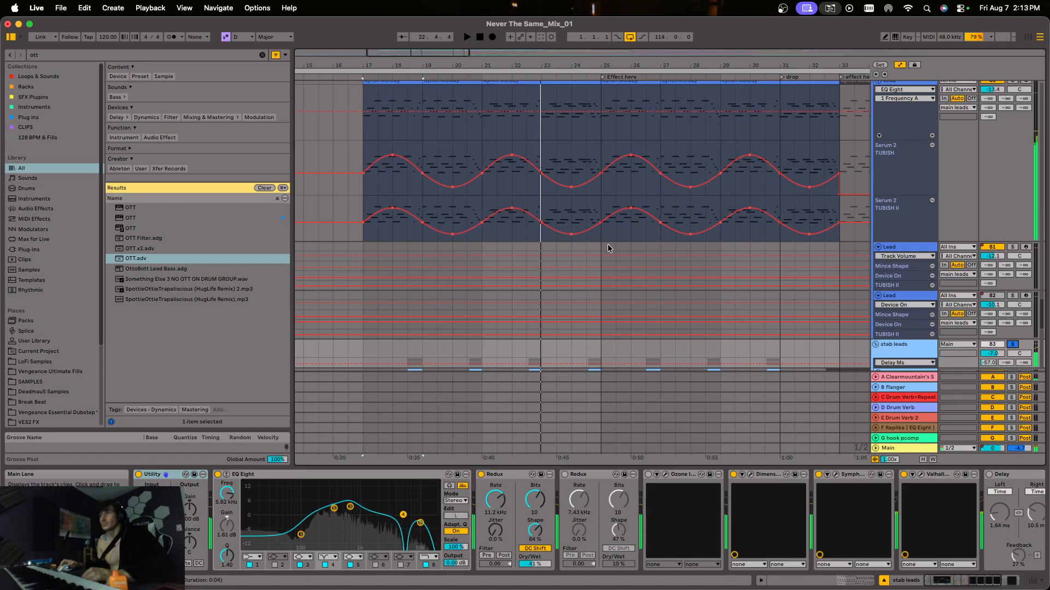
Select the first Lead clip at bar 17 and audition the Synth Melody track soloed.
click(391, 154)
scroll(390, 154, up, 9)
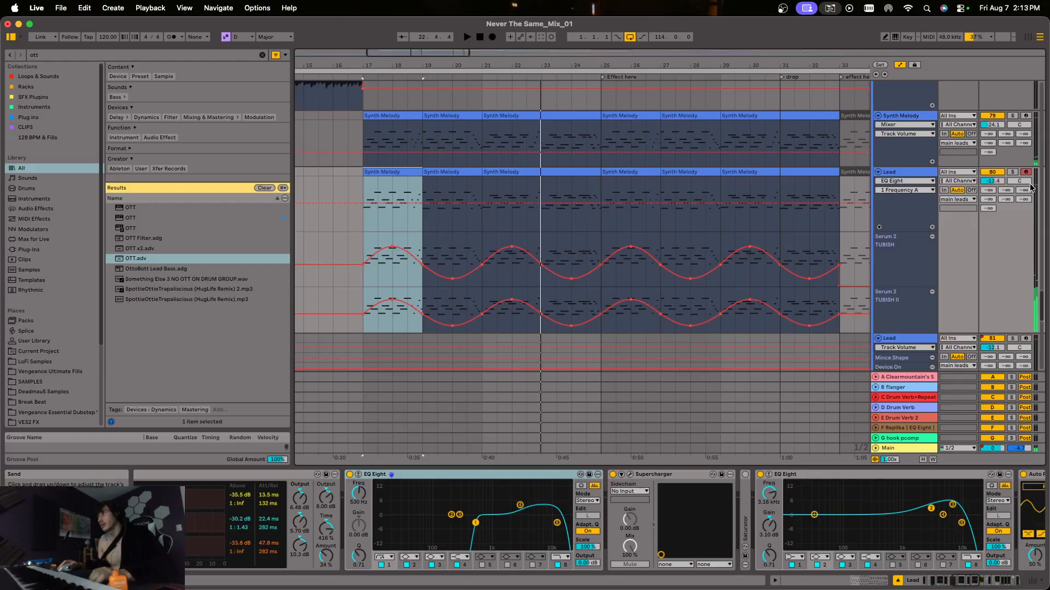
click(1014, 116)
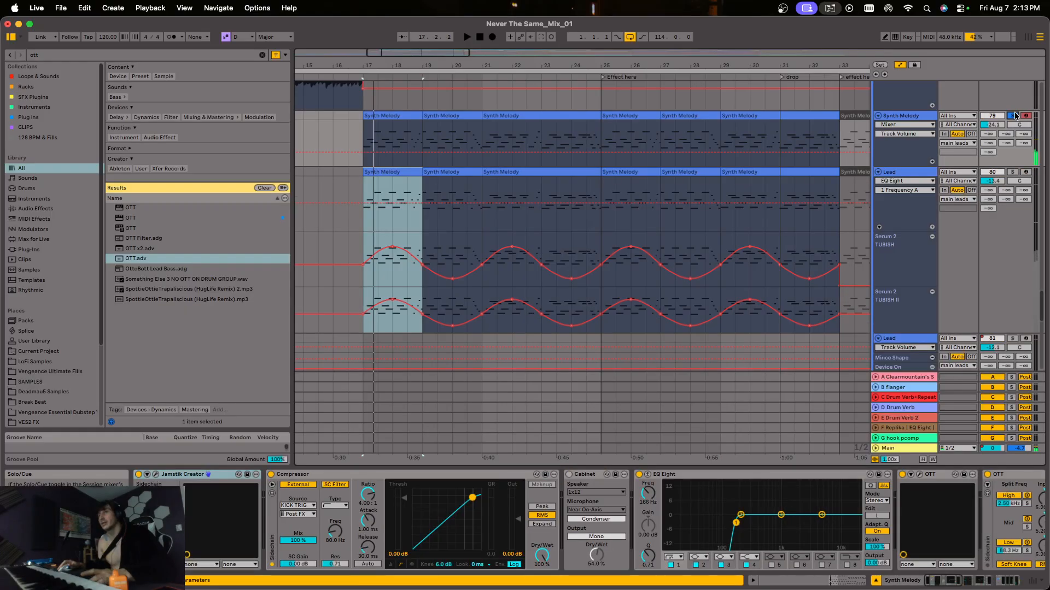
scroll(434, 258, down, 3)
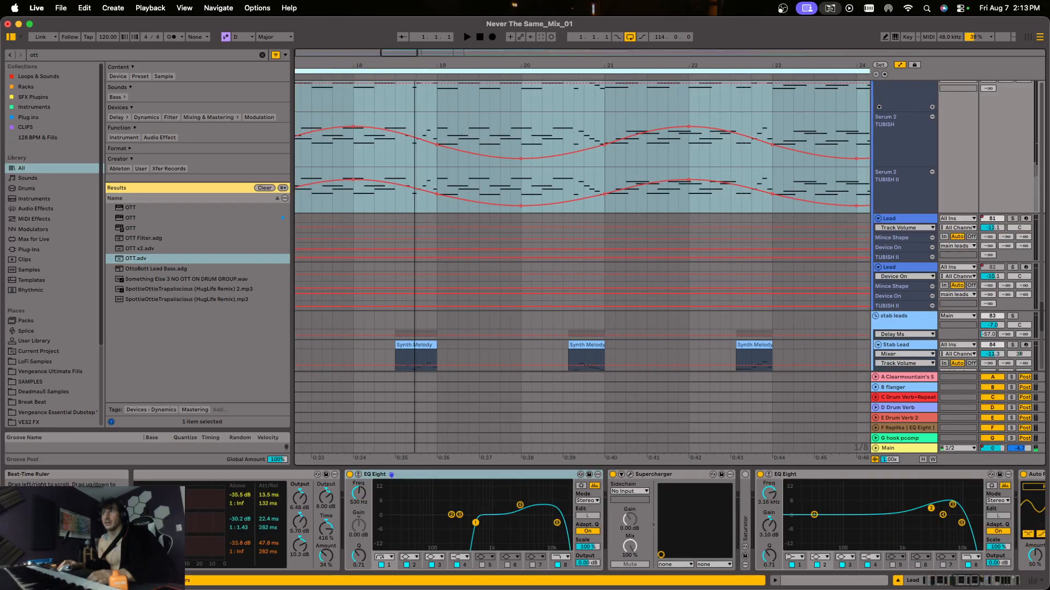
Examine the Lead clip at bar 17 against the Stab Lead clips, and audition the first Stab Lead clip.
drag(414, 65, 472, 77)
click(474, 219)
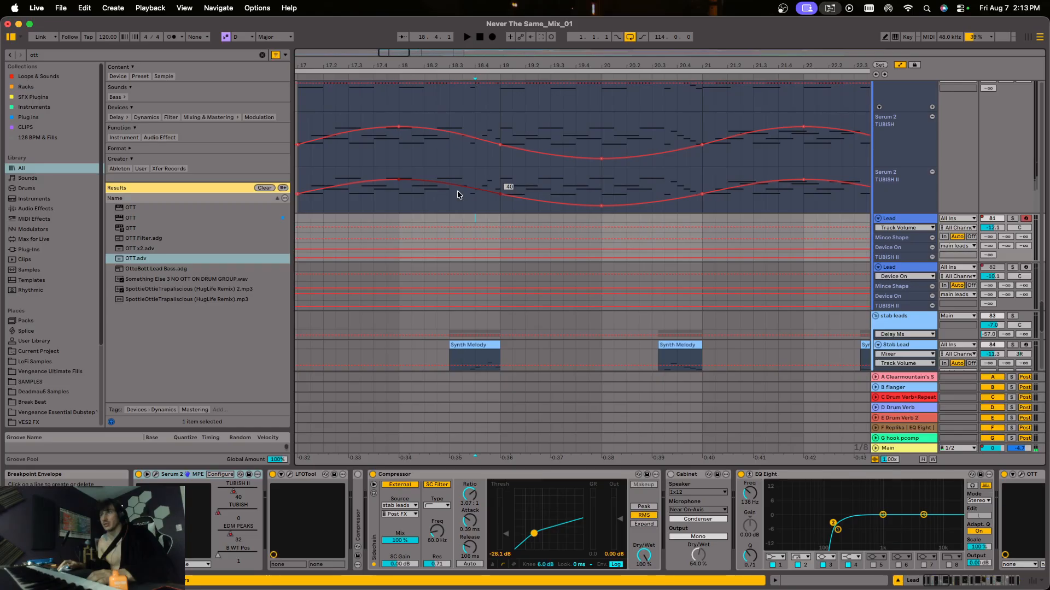
scroll(457, 190, down, 3)
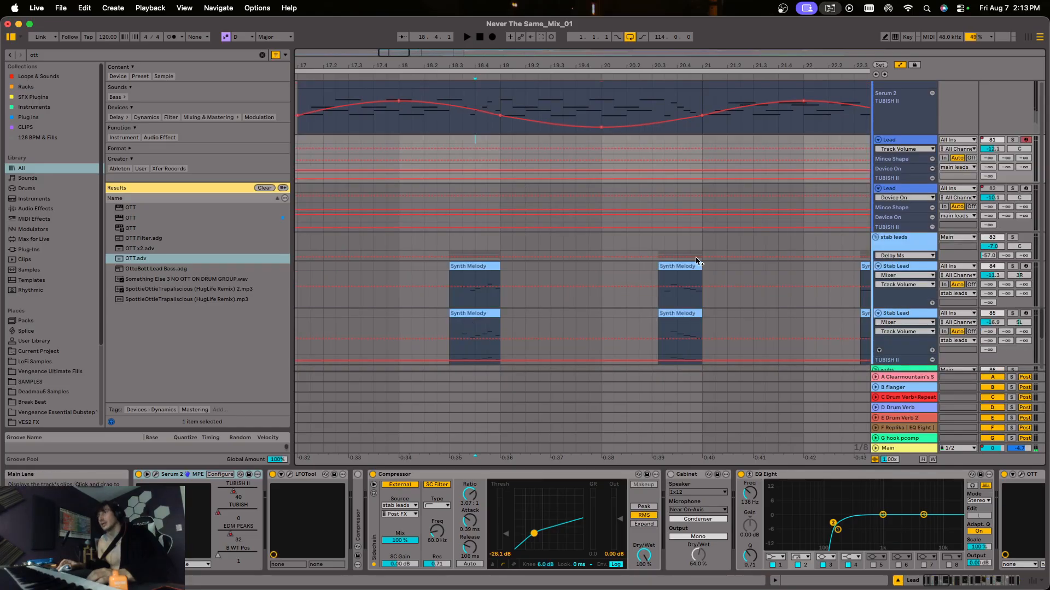
scroll(378, 94, up, 5)
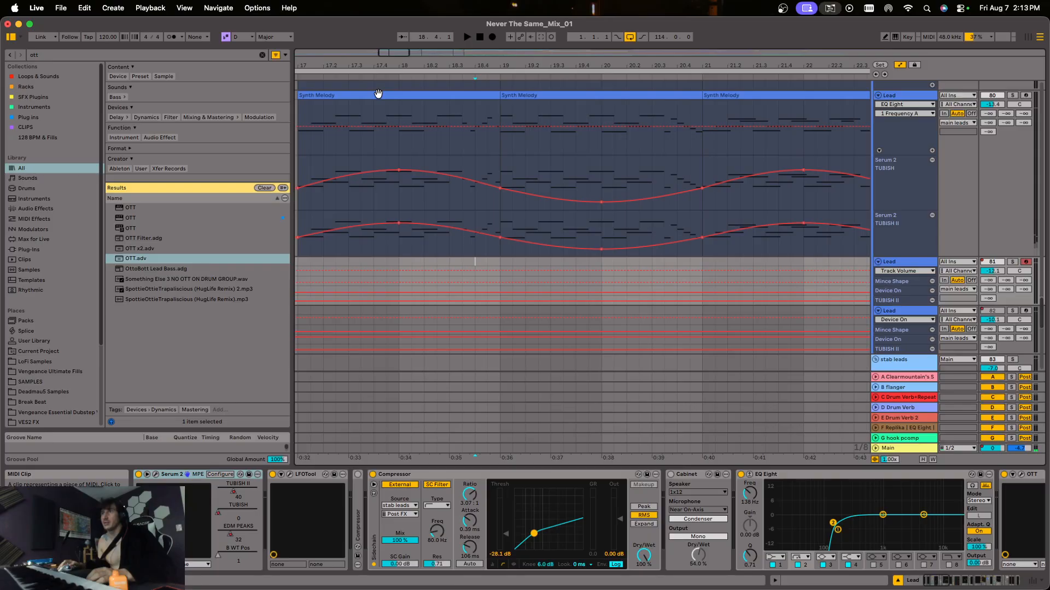
click(378, 94)
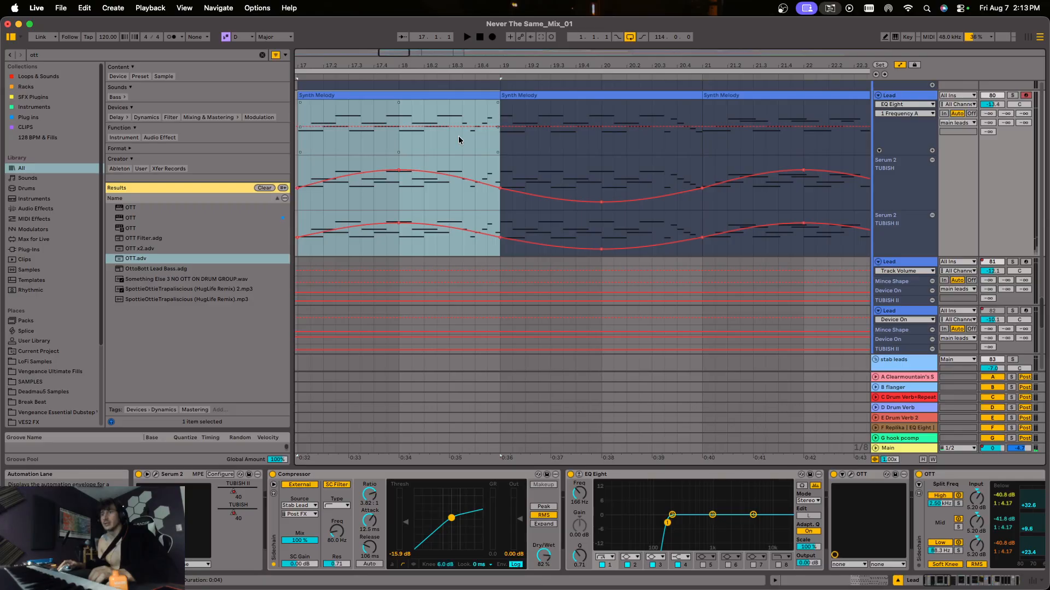
scroll(474, 328, down, 3)
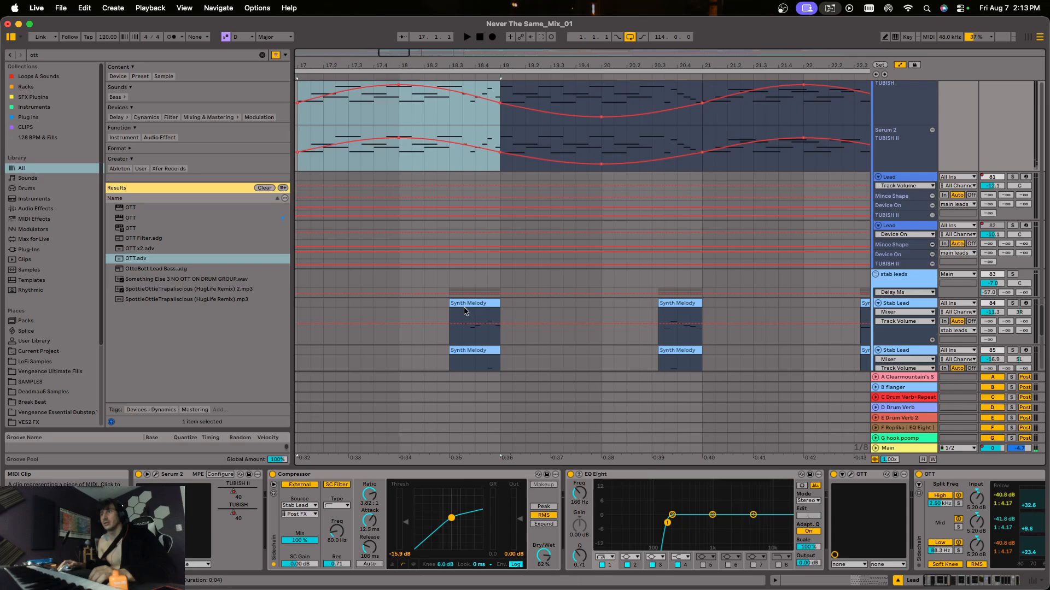
click(464, 308)
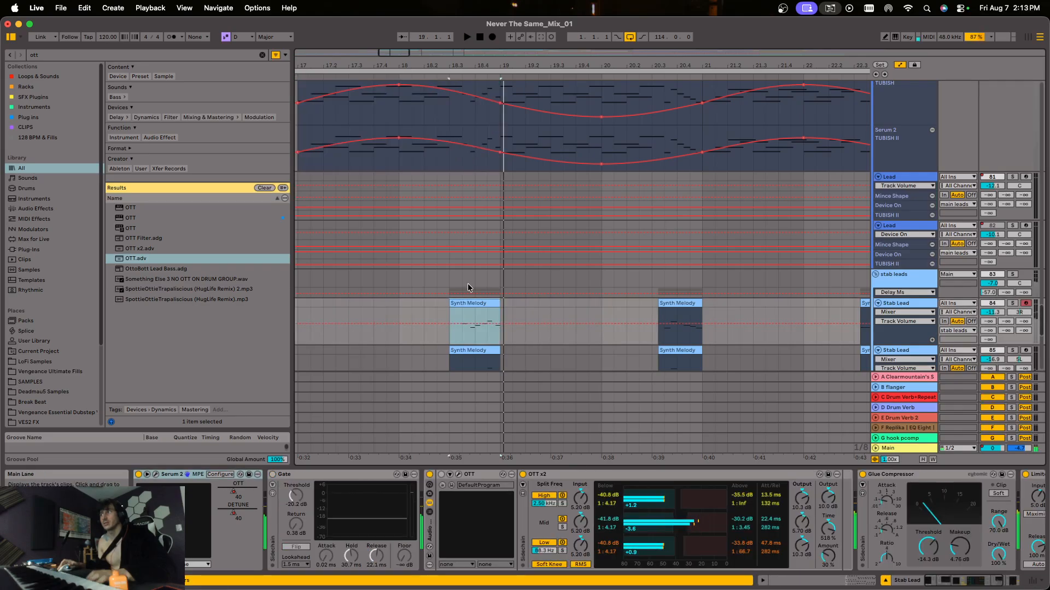
Solo the Lead track and the stab leads group, and play both together from bar 17.
scroll(907, 166, up, 5)
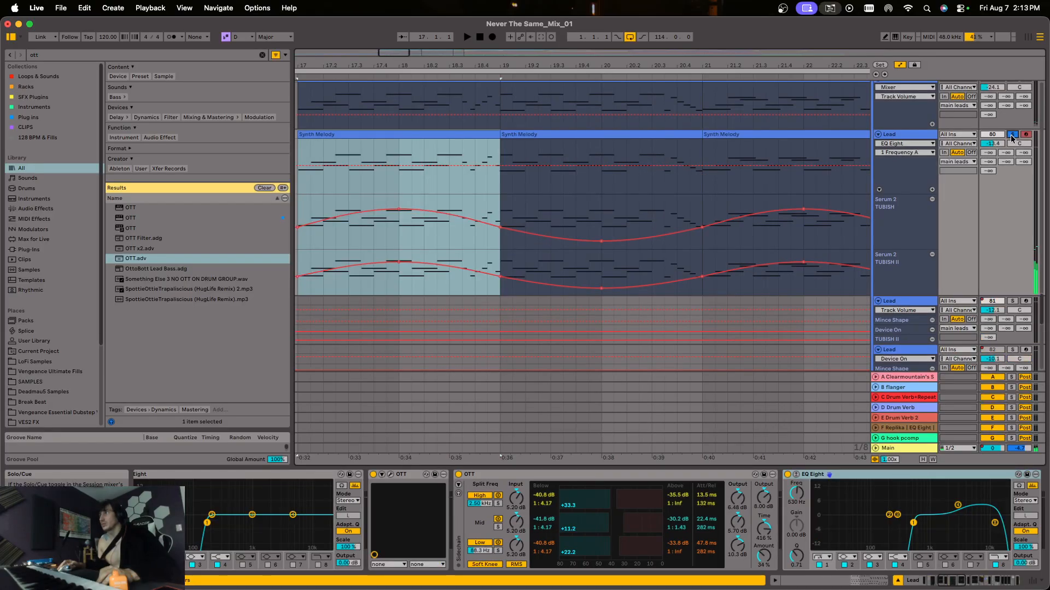
key(space)
scroll(1019, 296, down, 4)
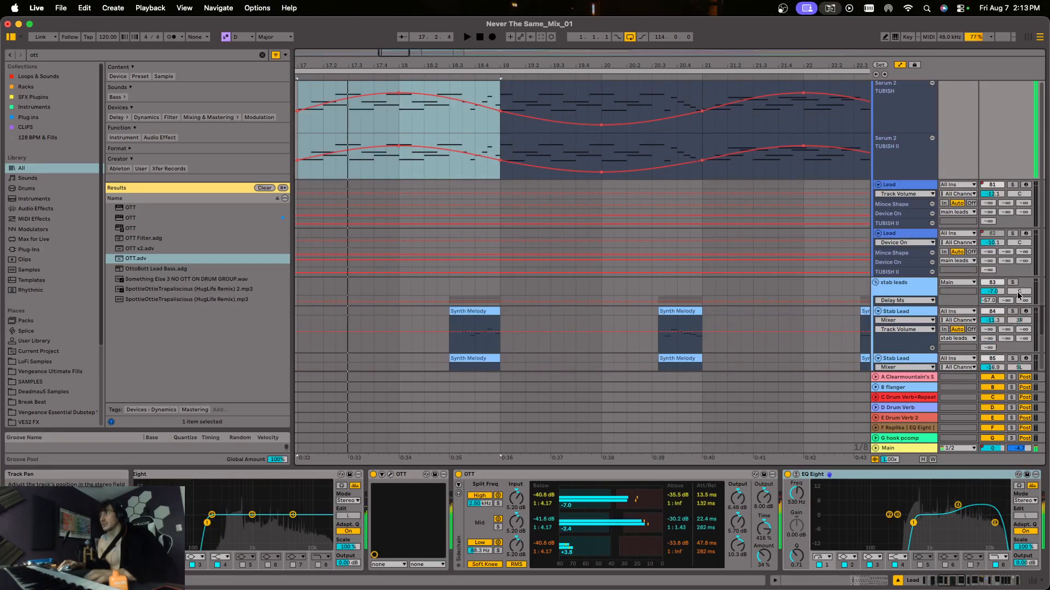
scroll(1018, 295, up, 1)
click(1014, 296)
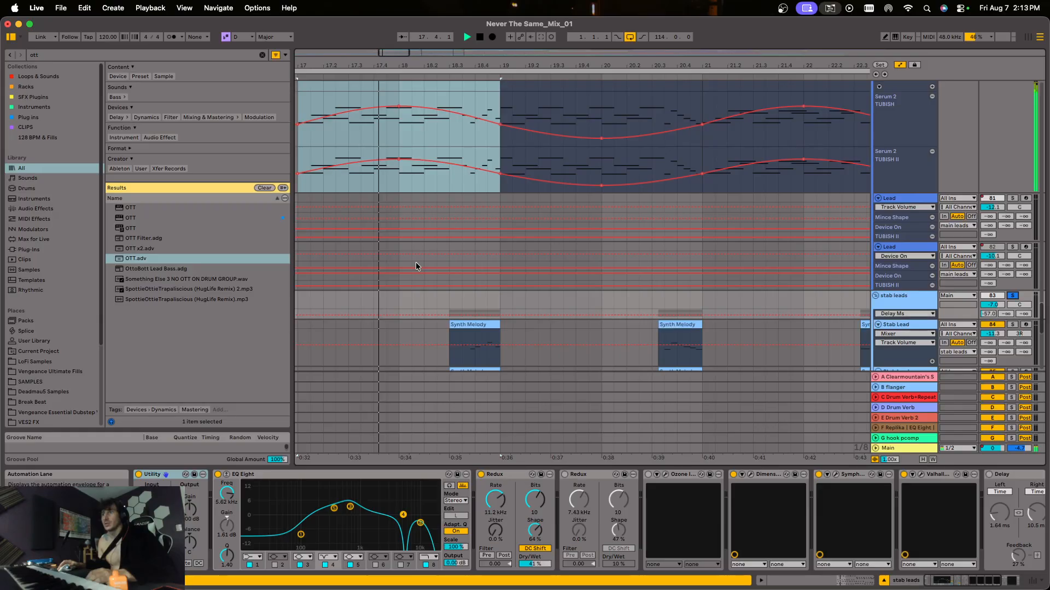
scroll(417, 266, up, 5)
Audition the Lead track with its sidechain Compressor bypassed, and again with the Compressor switched back on.
click(897, 101)
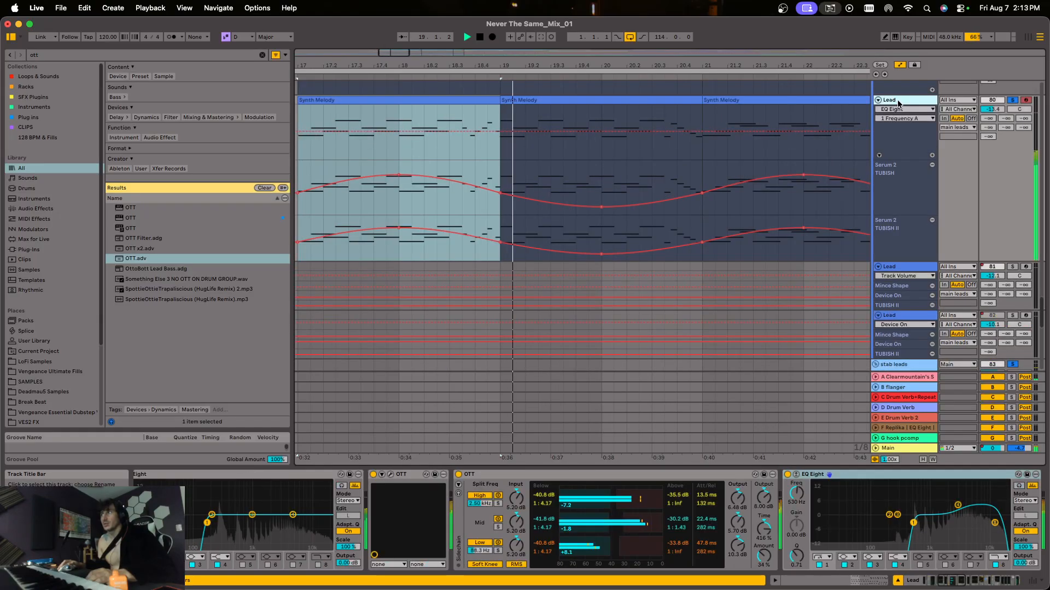
key(space)
drag(952, 582, 951, 583)
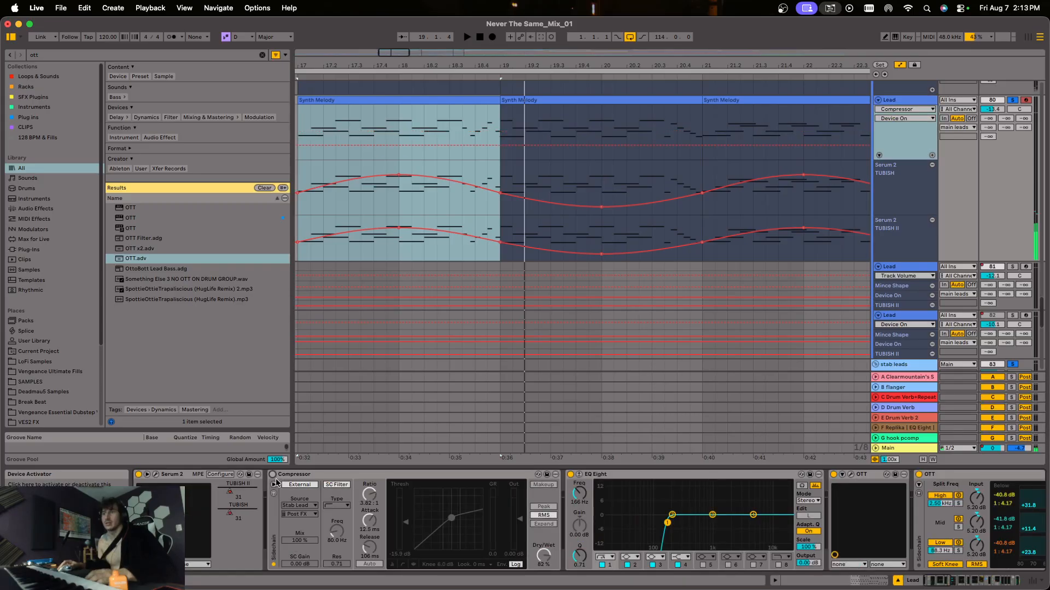
key(space)
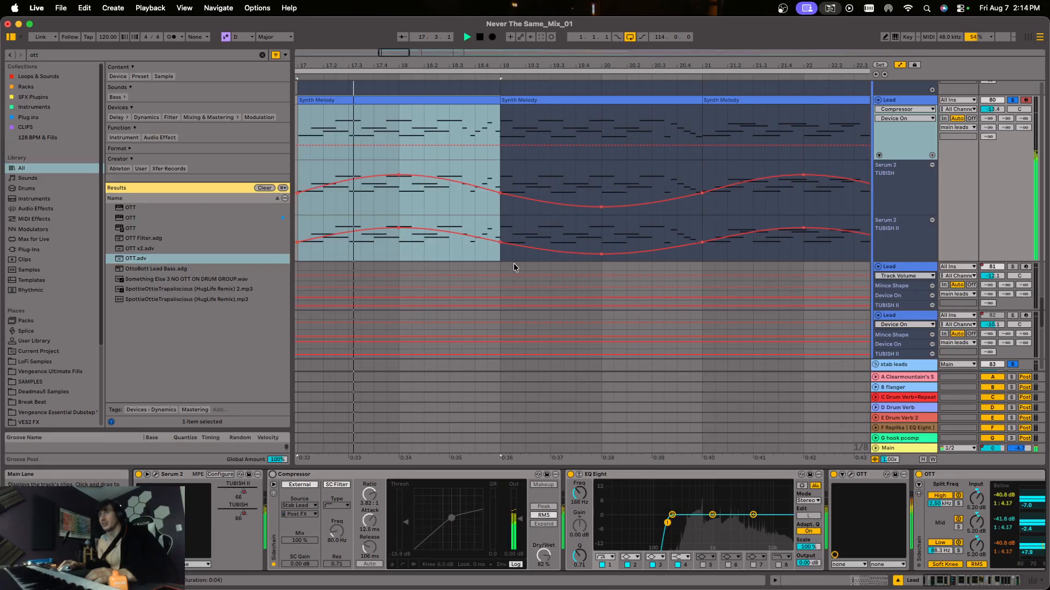
click(450, 240)
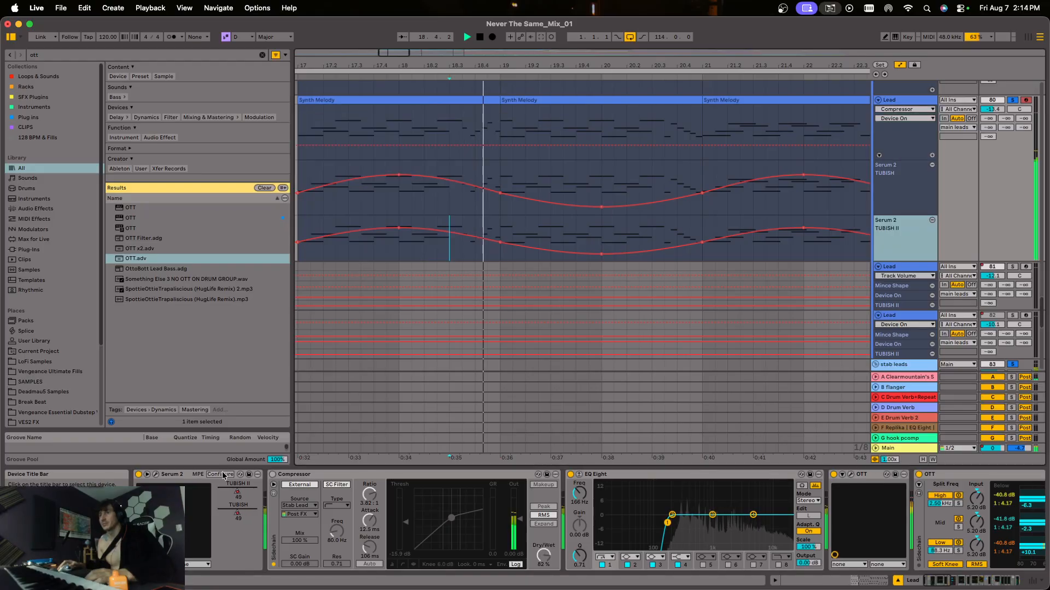
key(space)
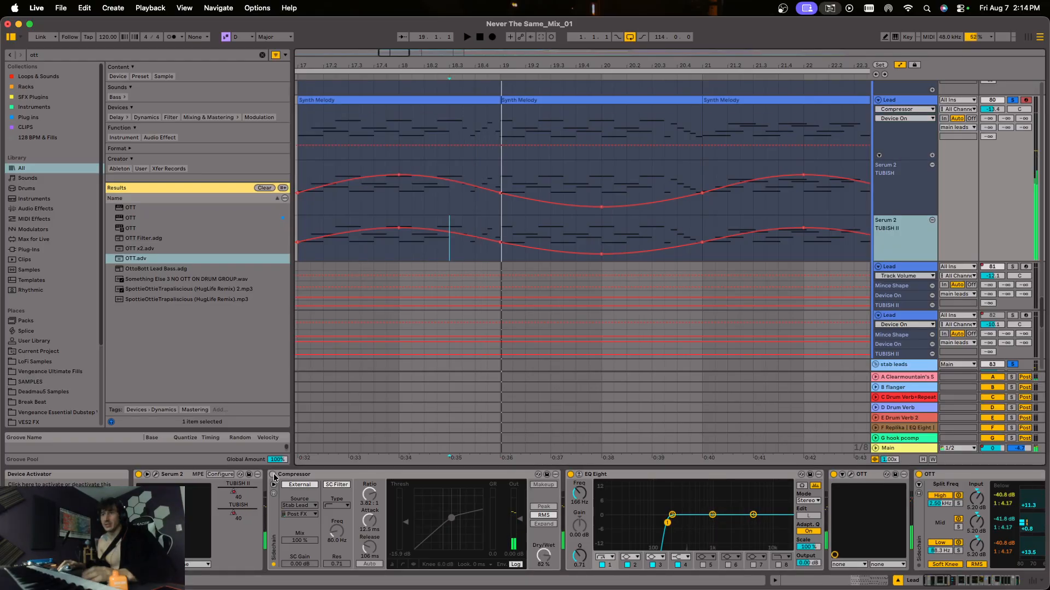
click(273, 475)
key(space)
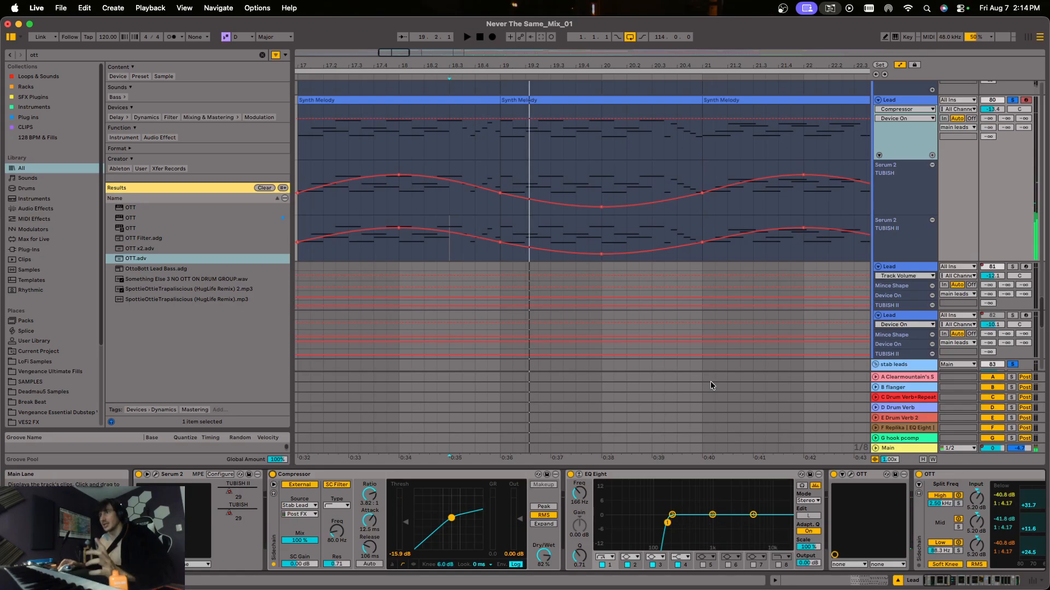
Open the Xfer OTT plug-in window on the Lead track and bring the devices following it into view.
drag(555, 70, 538, 62)
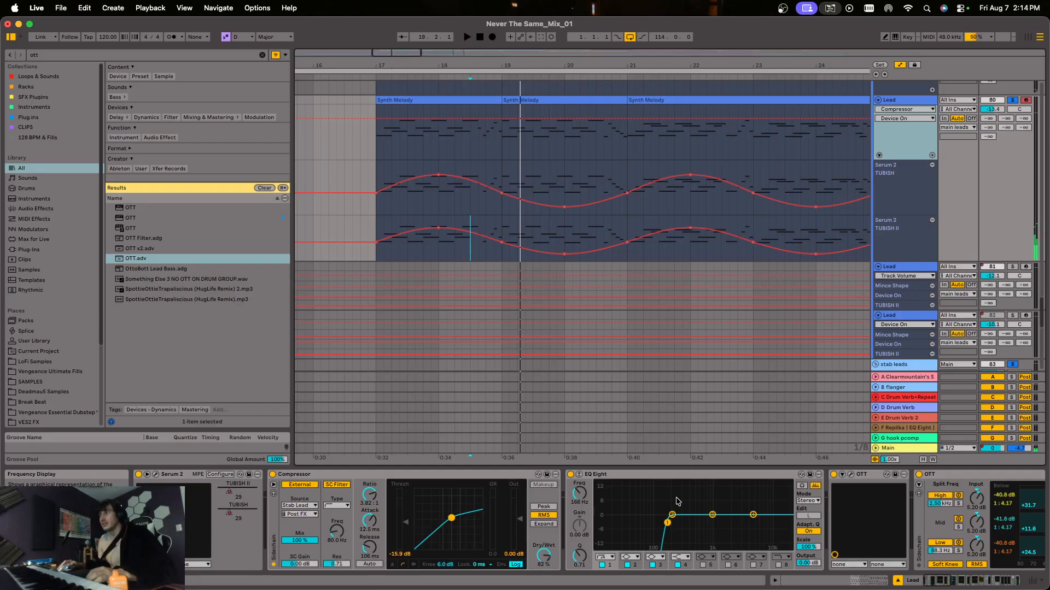
click(950, 585)
click(581, 475)
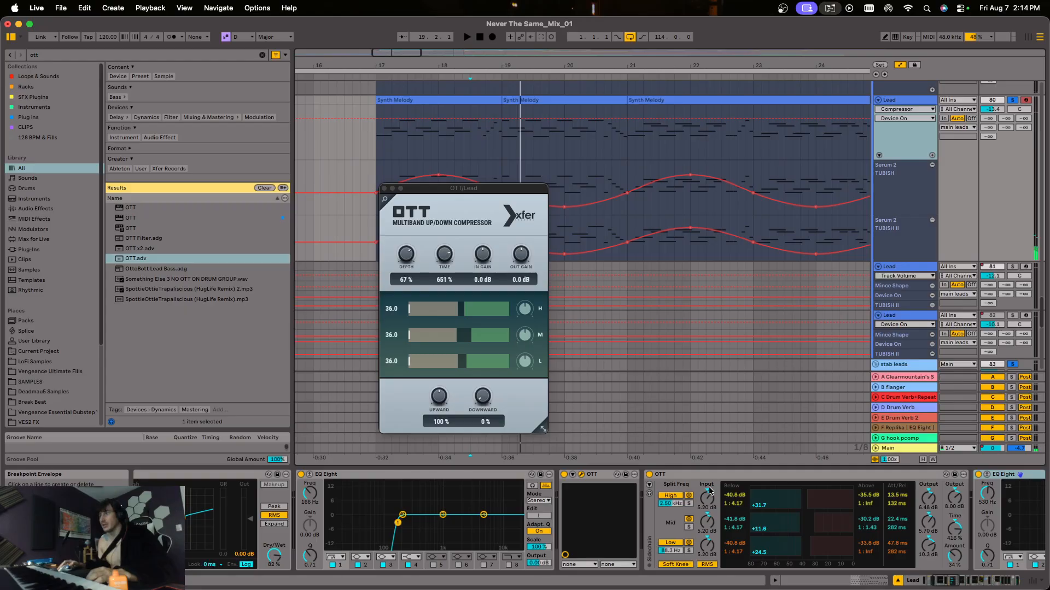
scroll(709, 491, right, 4)
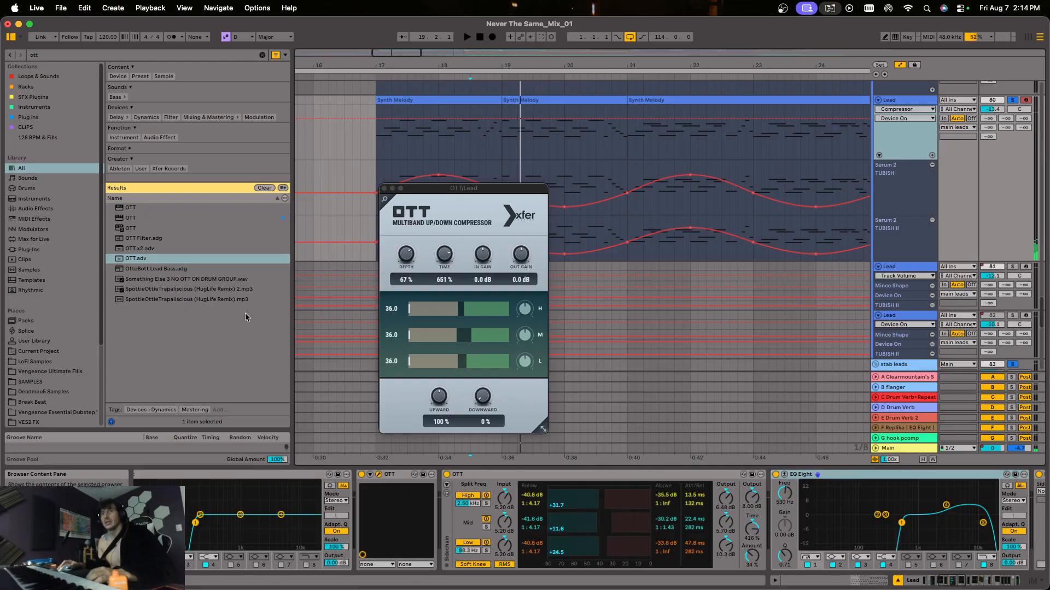
Insert the OTT.adv preset directly before the Lead track's second EQ Eight, and set its output to 8.00 dB and time to 416 %.
drag(164, 259, 771, 517)
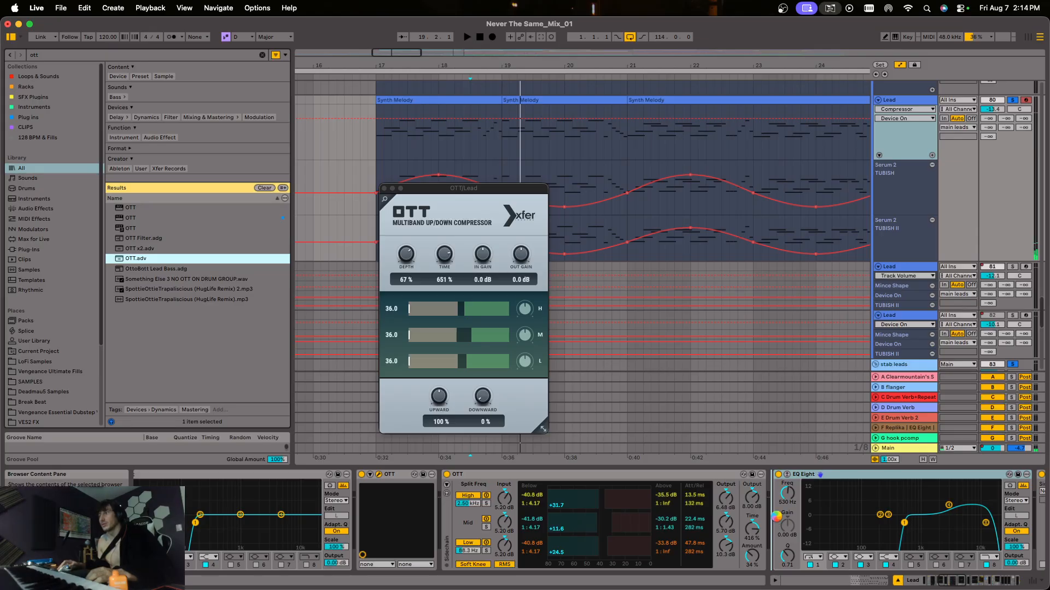
drag(775, 524, 776, 517)
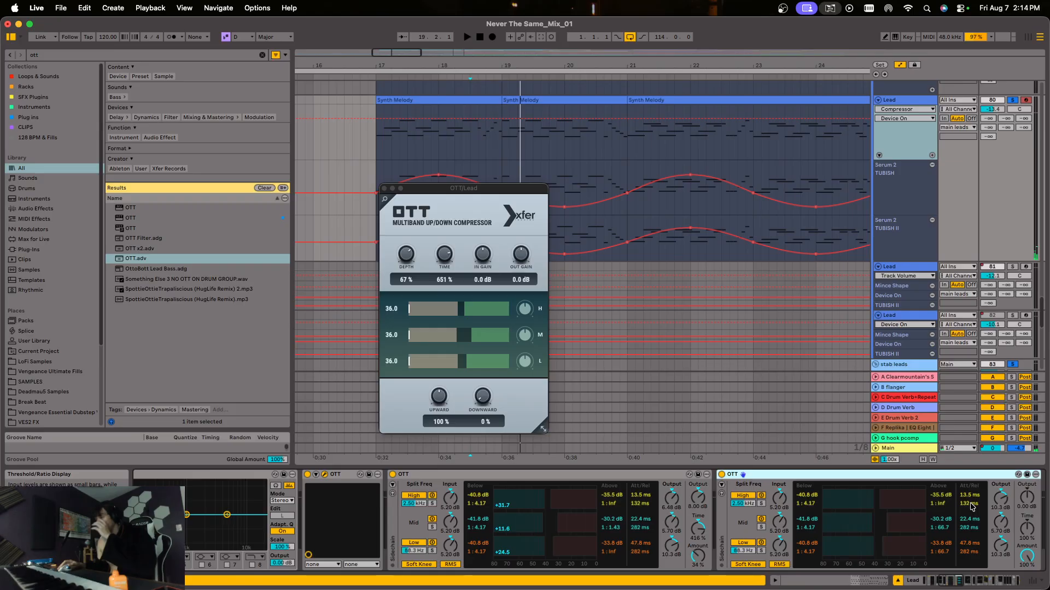
scroll(972, 507, right, 3)
click(876, 499)
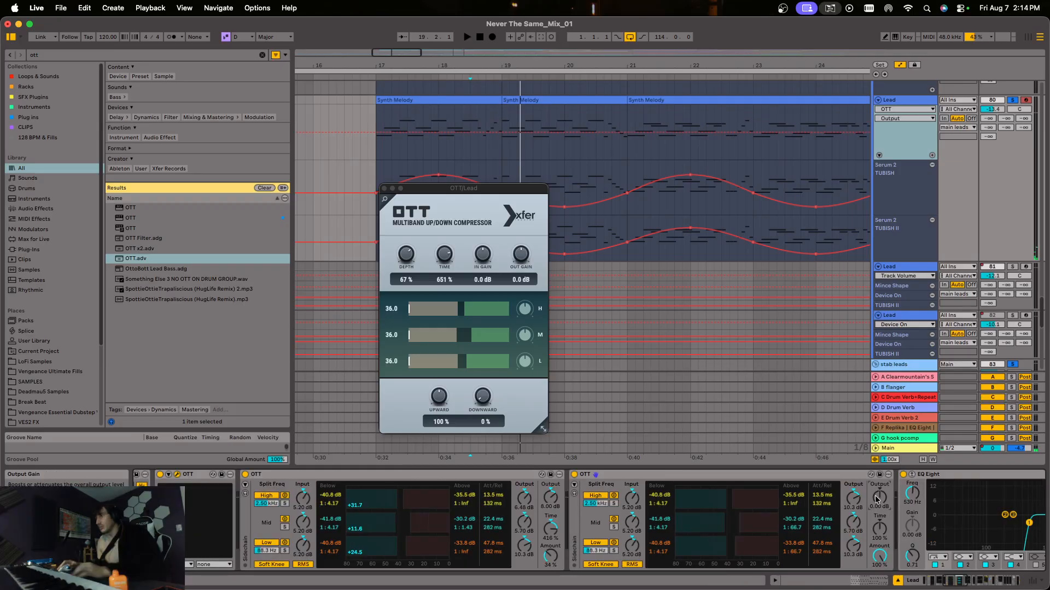
click(880, 528)
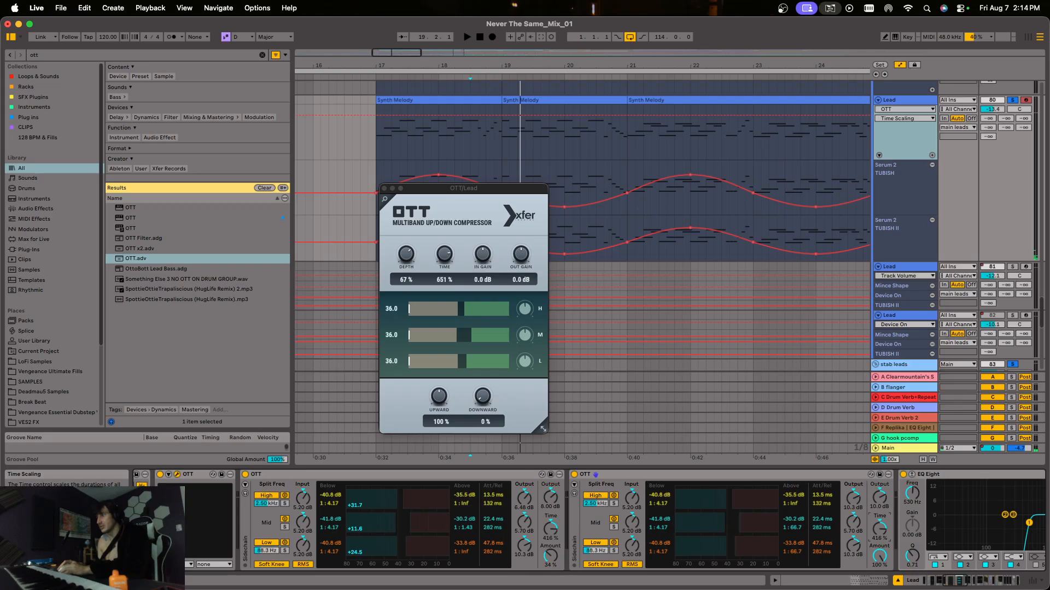
Set the inserted OTT's amount to 29 % and lower its above-threshold ratios, with 1 : 4.65 for high and 1 : 5.56 for mid.
drag(879, 556, 879, 588)
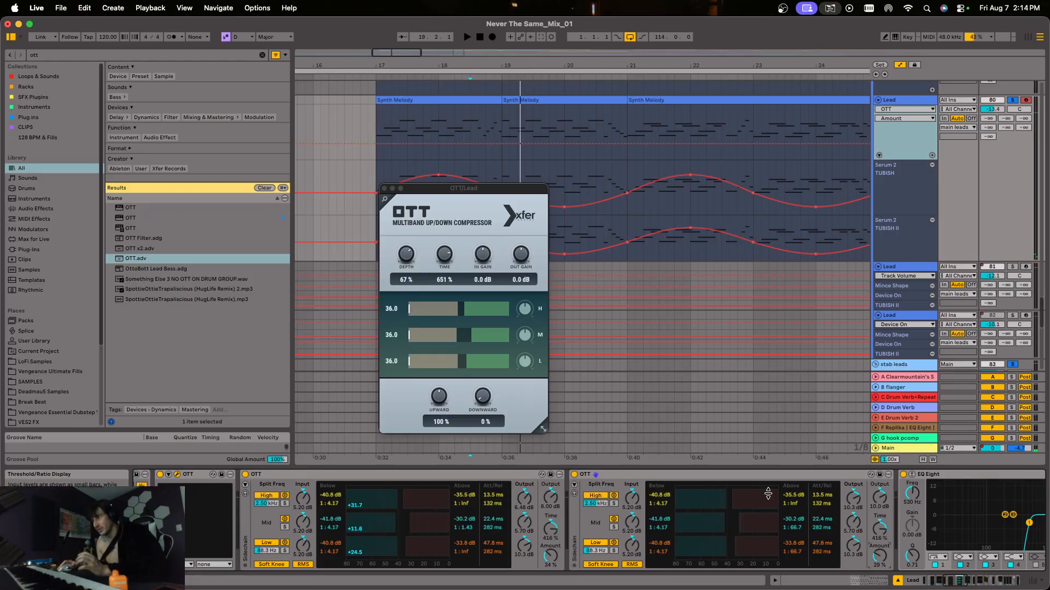
drag(768, 494, 768, 509)
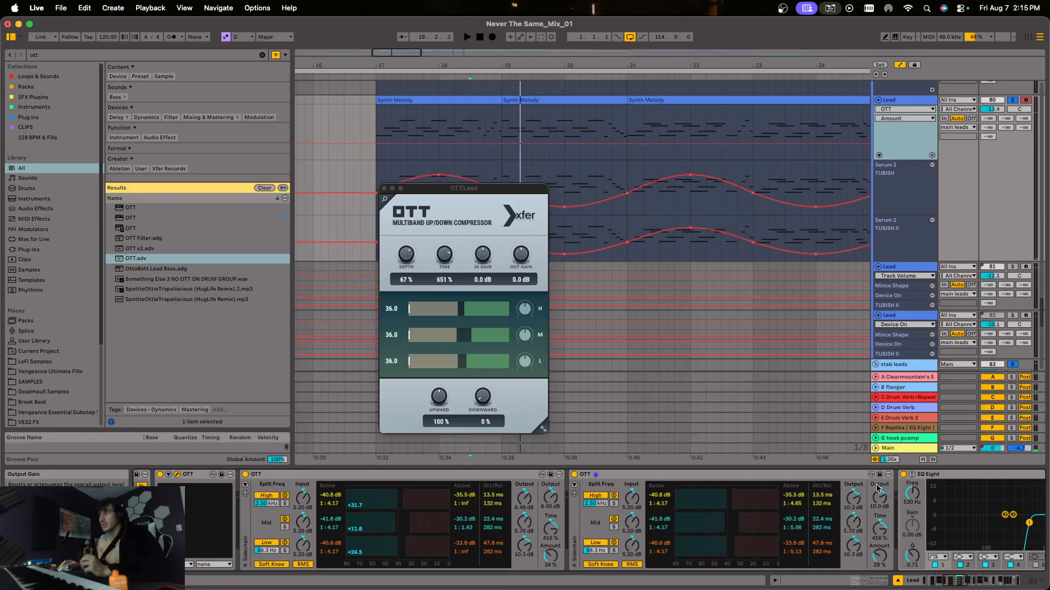
Delete the added OTT device directly before the Lead track's second EQ Eight.
click(960, 578)
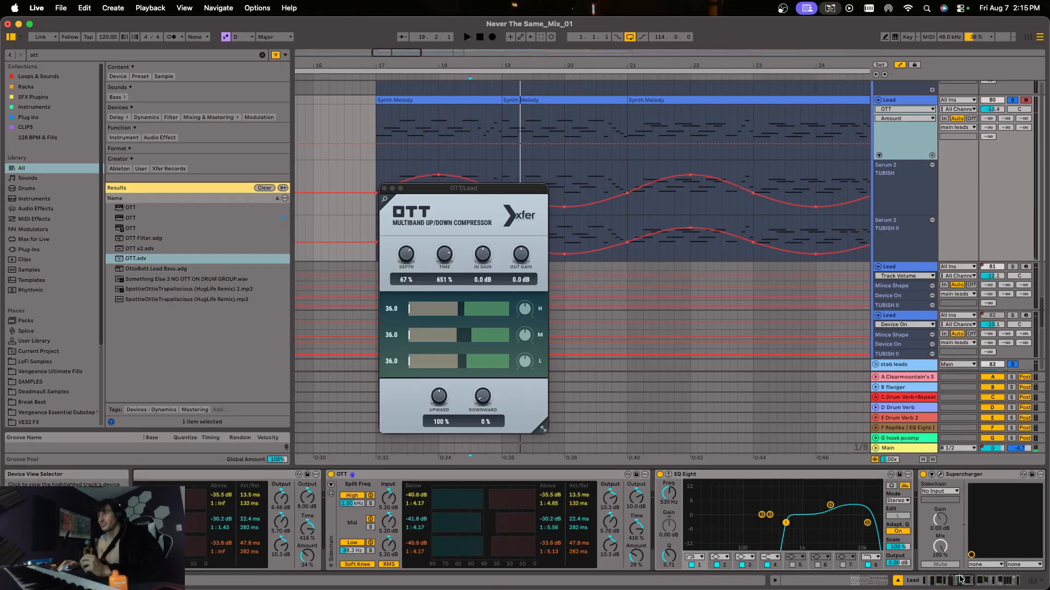
click(473, 474)
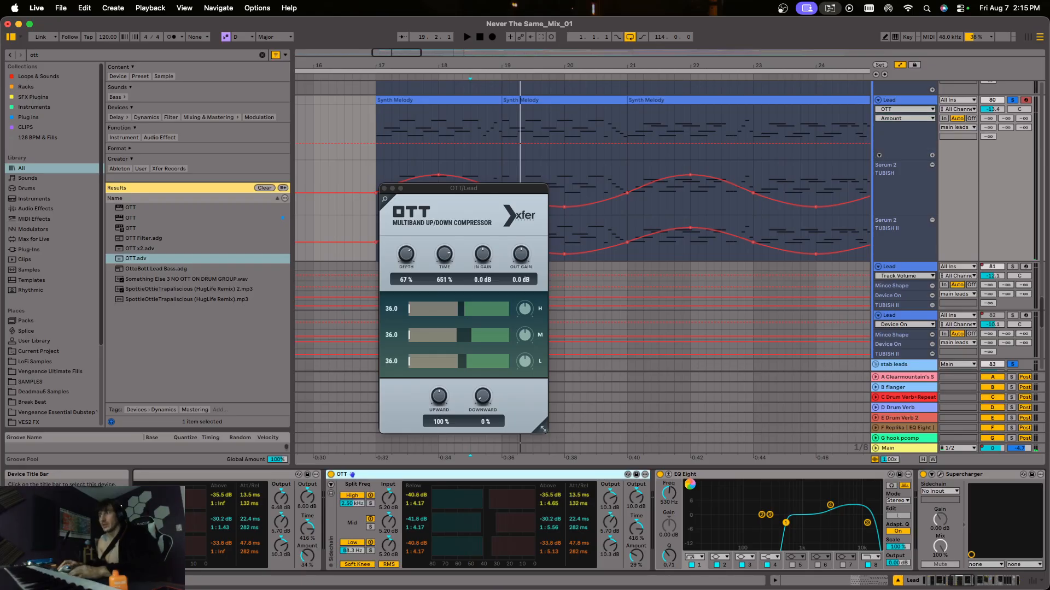
key(Delete)
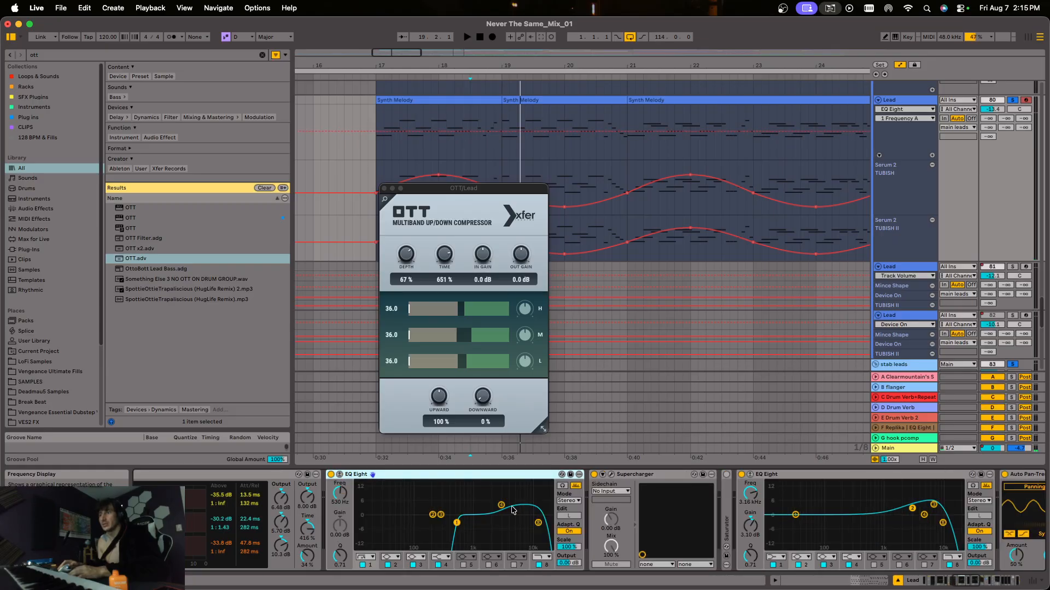
Open the Supercharger plug-in window on the Lead track, and briefly unfold the Saturator that follows it.
click(612, 475)
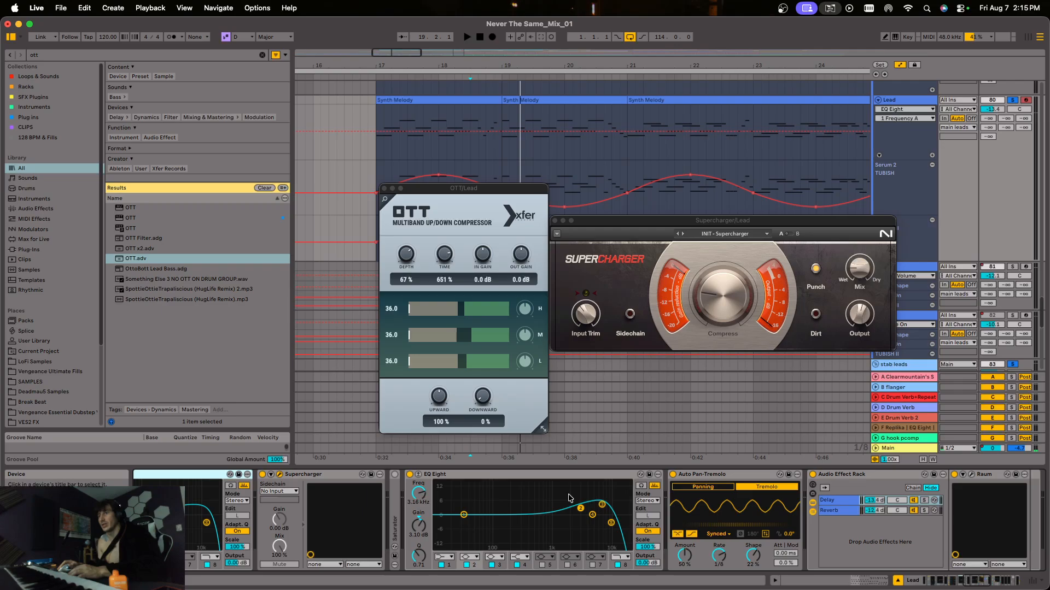
double_click(398, 494)
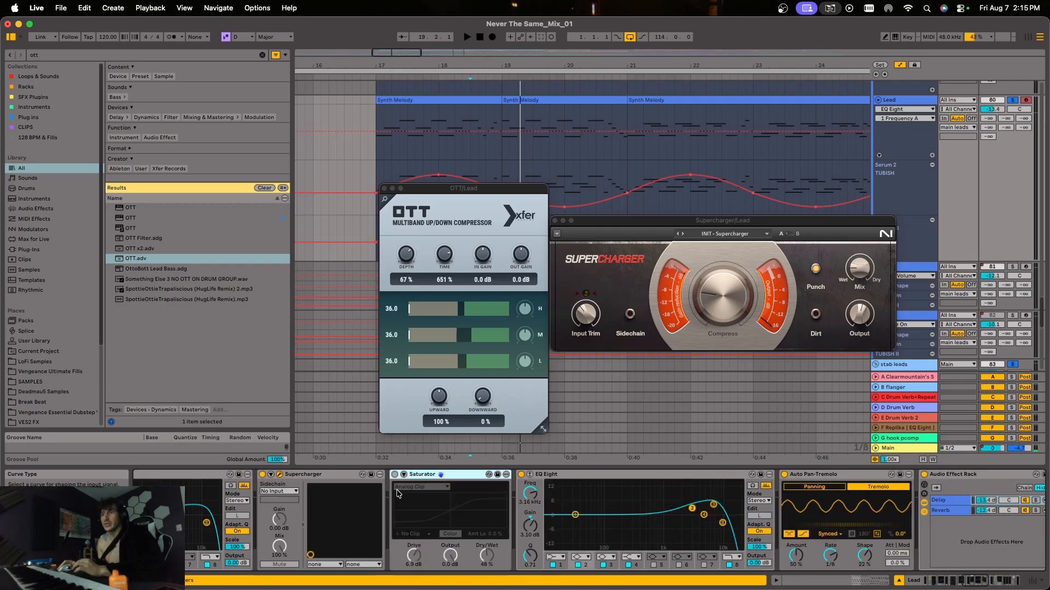
double_click(422, 475)
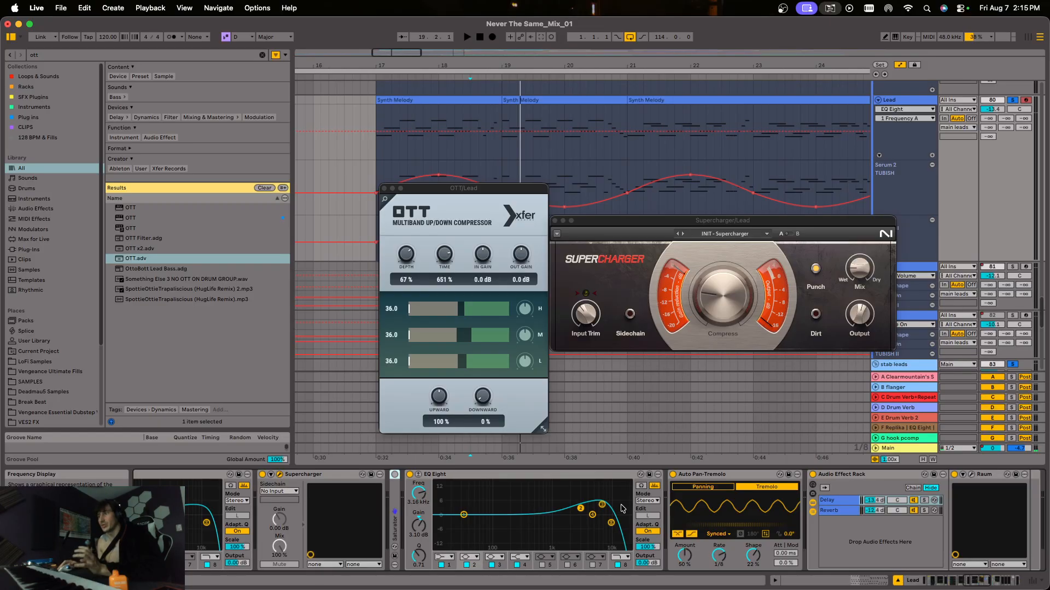
Bring the Lead track's Audio Effect Rack and Auto Filter into view, and close the OTT and Supercharger plug-in windows.
click(988, 587)
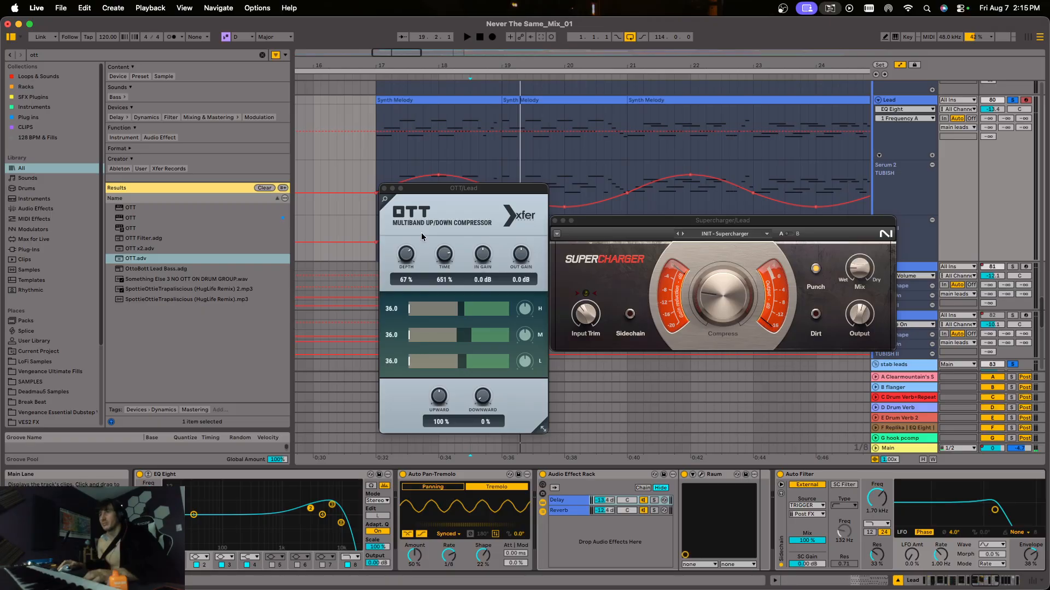
click(384, 189)
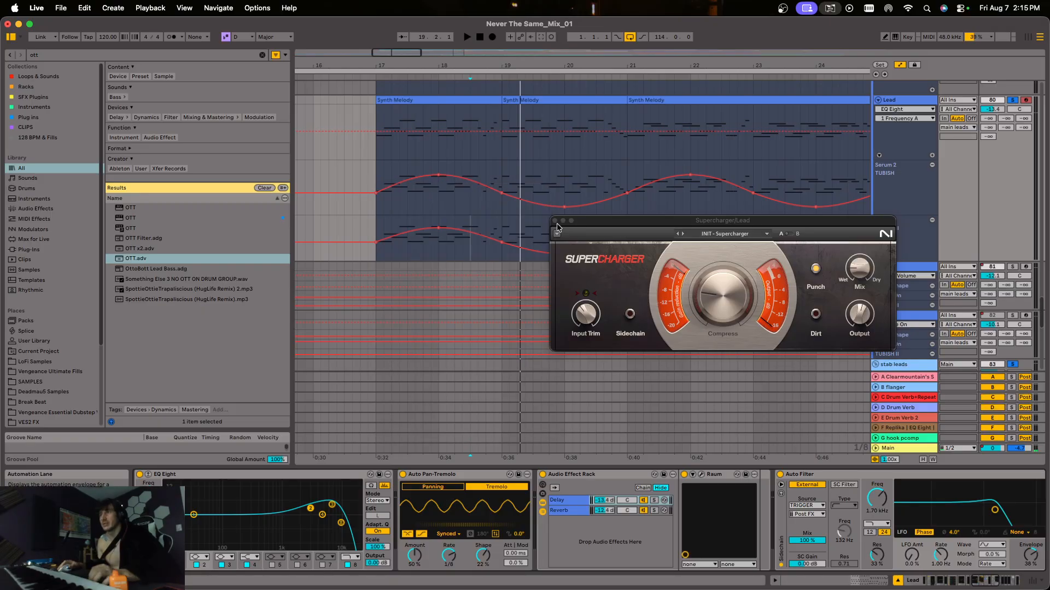
click(555, 221)
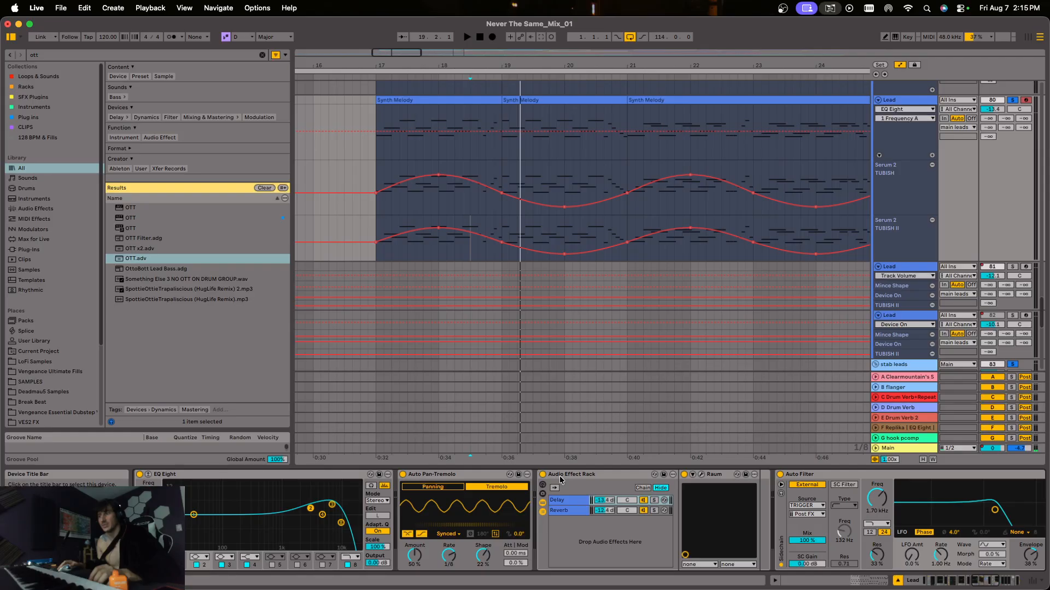
Audition the Lead track with its Delay and Reverb effect rack switched off, and open the Ice Cave and Stab Tail Raum windows.
key(space)
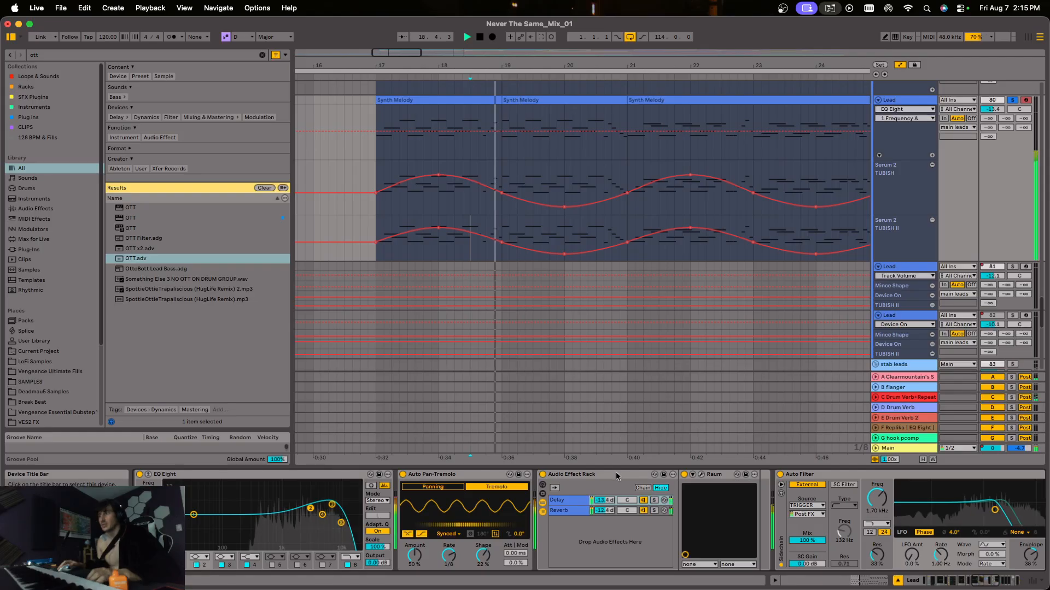
key(0)
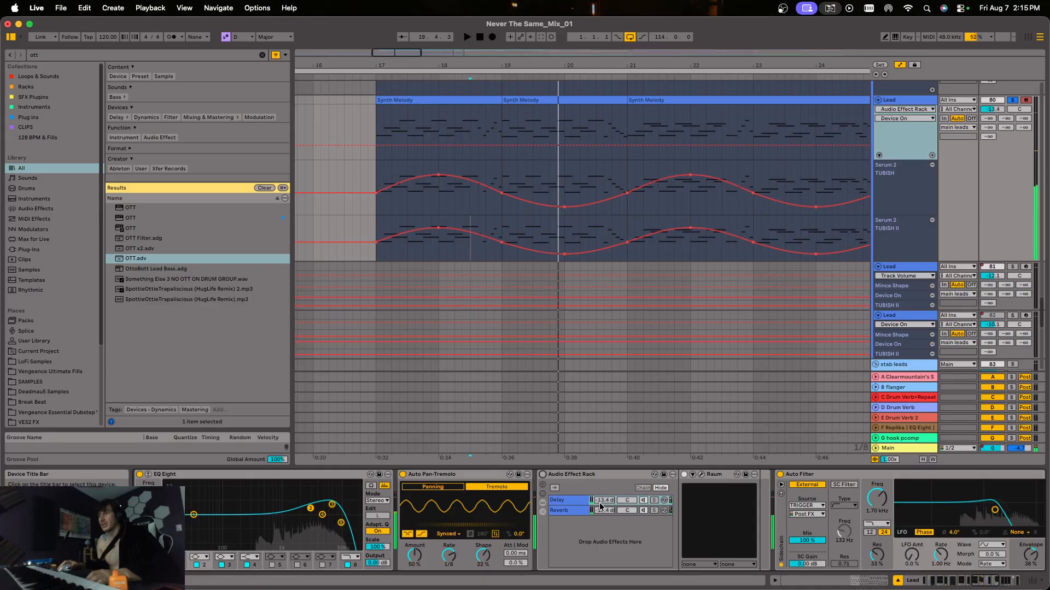
click(574, 511)
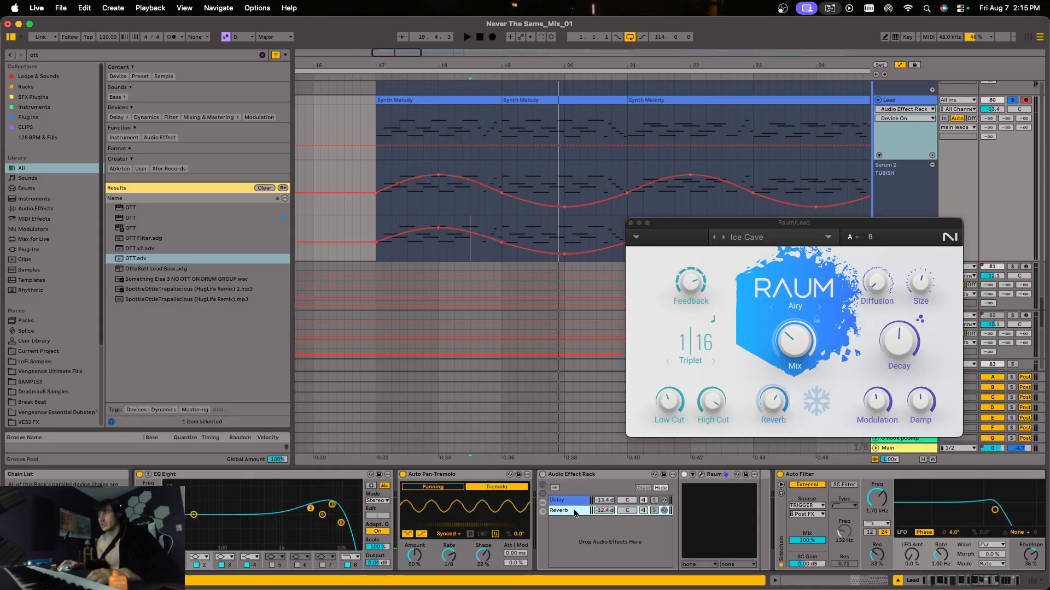
click(702, 474)
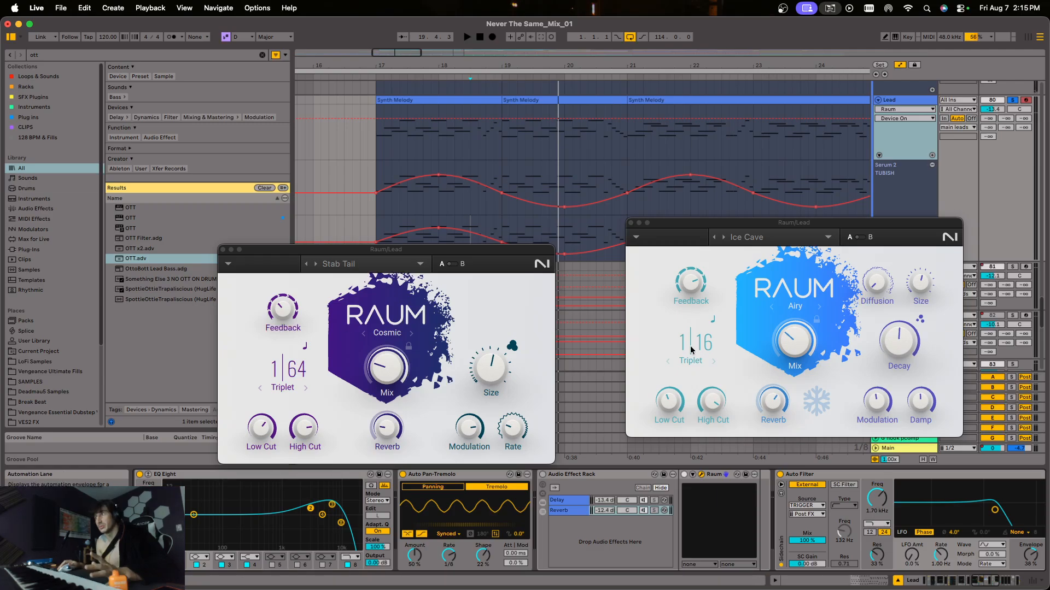
Compare the Lead track with its Audio Effect Rack on and off, leave it on, and close the Raum windows.
key(space)
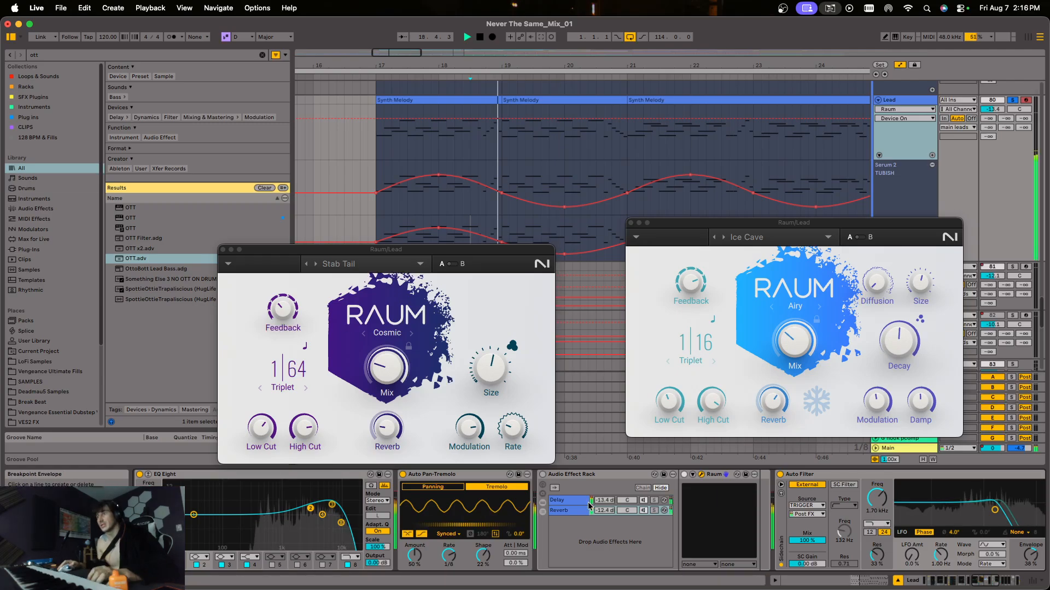
click(542, 474)
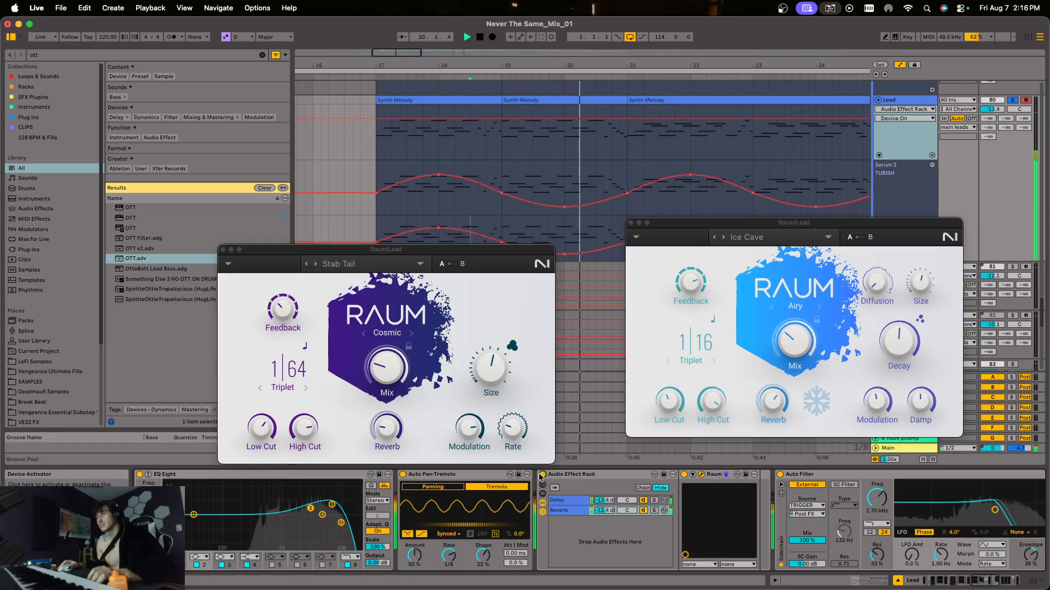
click(542, 475)
key(space)
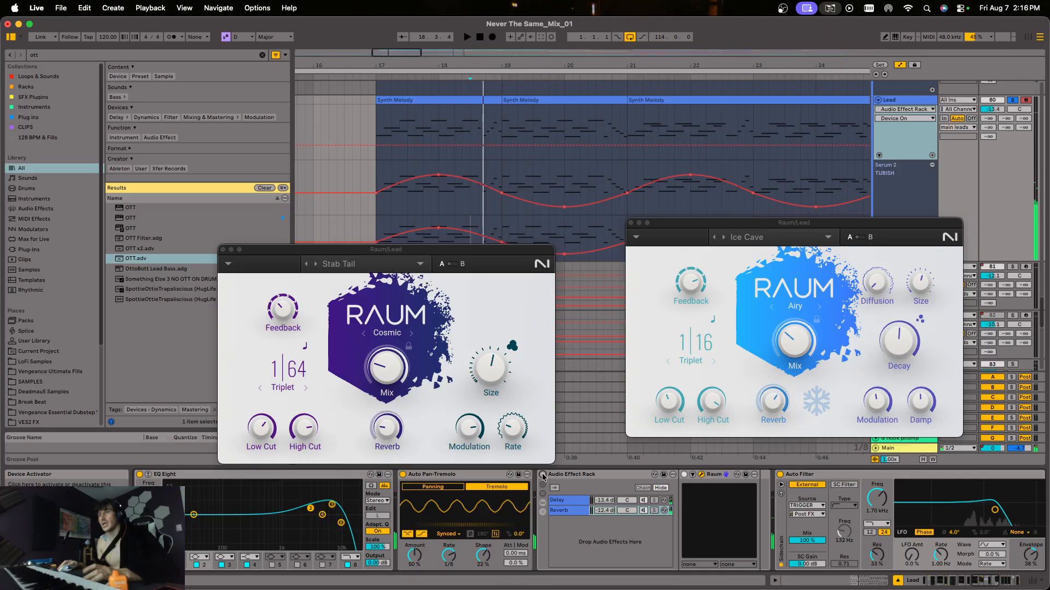
click(542, 475)
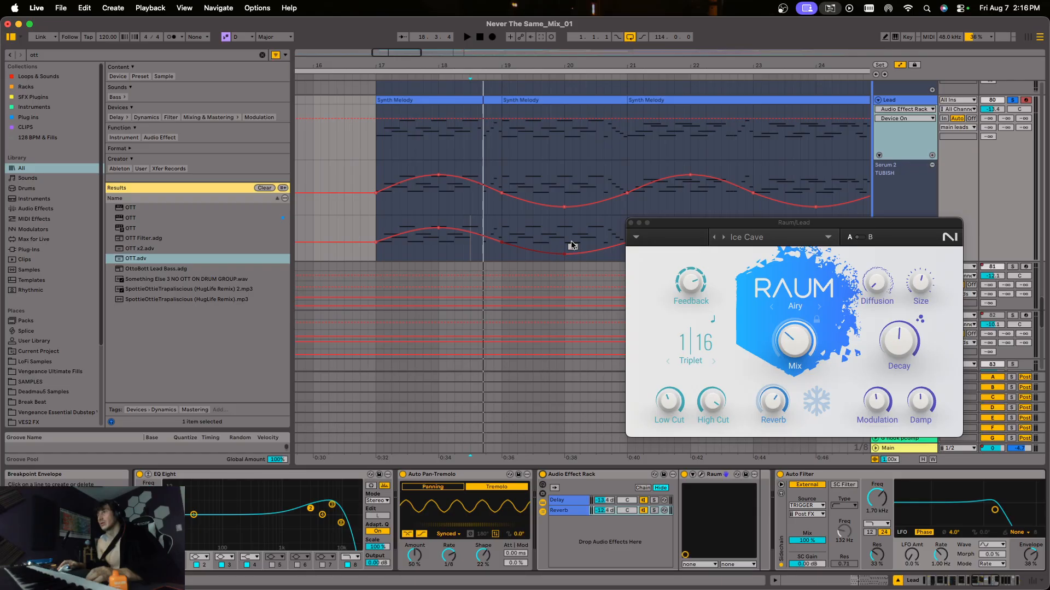
click(630, 223)
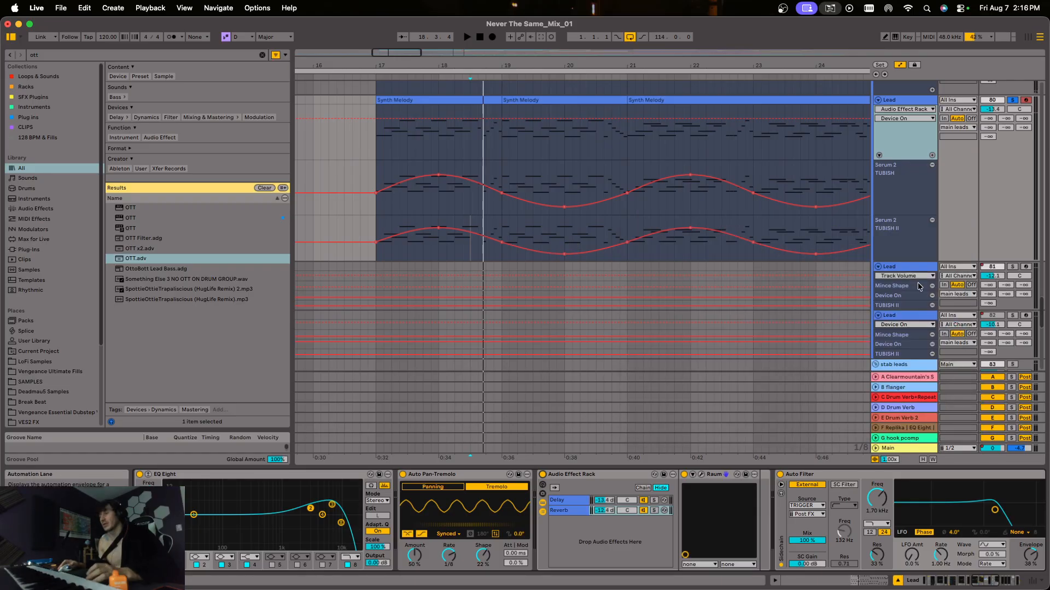
Play the Lead track's Synth Melody clip from bar 17 and compare it with the Auto Filter bypassed and switched on.
click(979, 583)
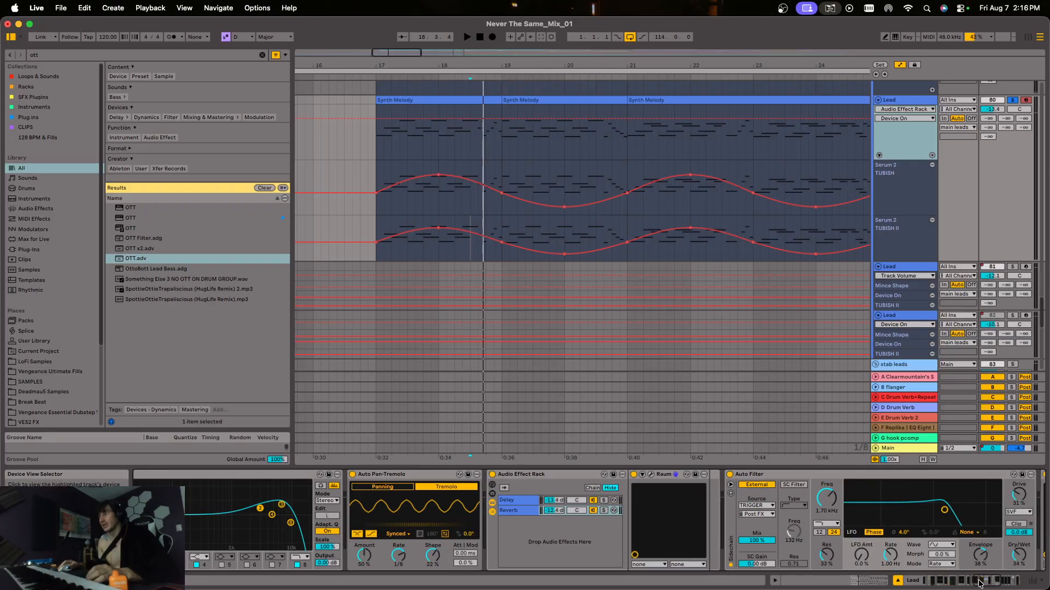
click(981, 583)
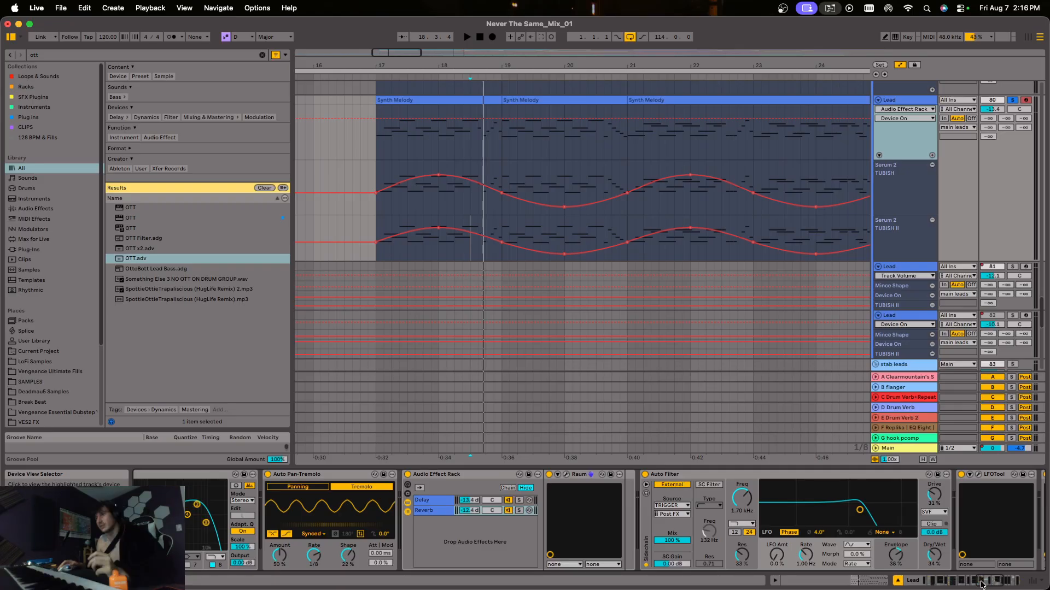
click(983, 583)
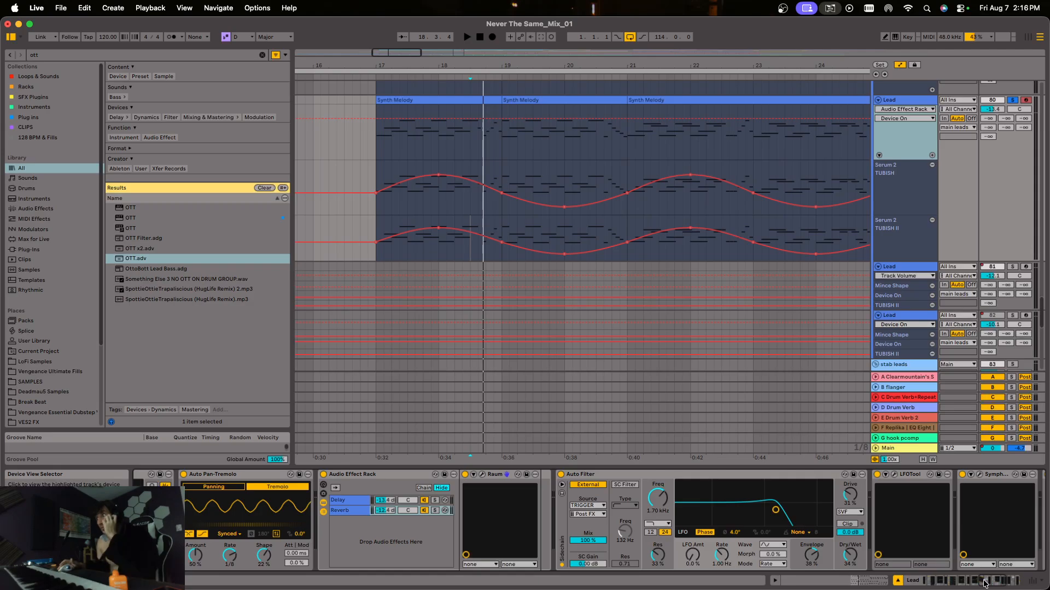
click(428, 94)
key(space)
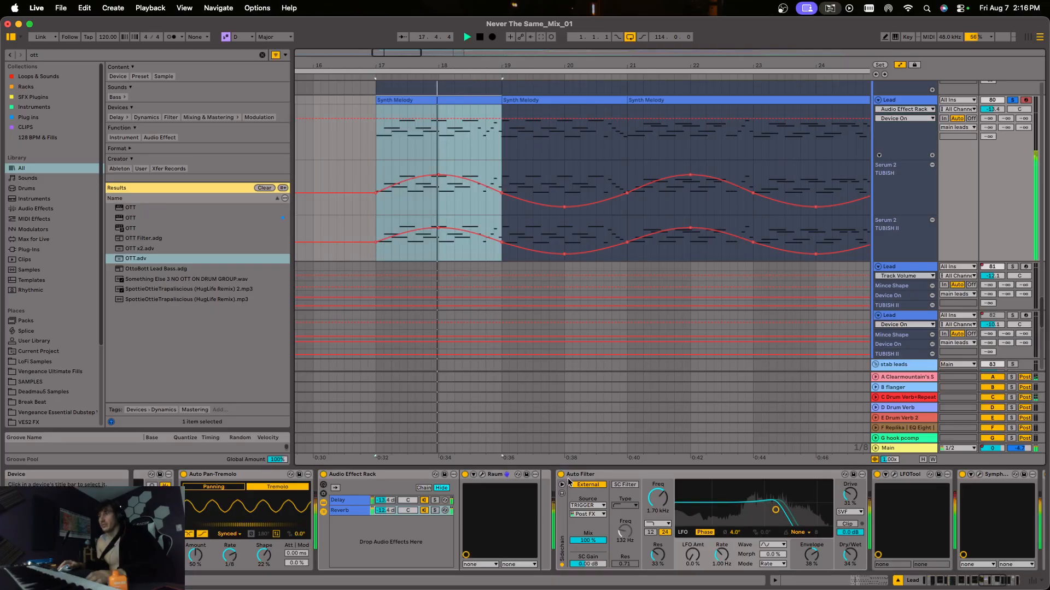
click(561, 475)
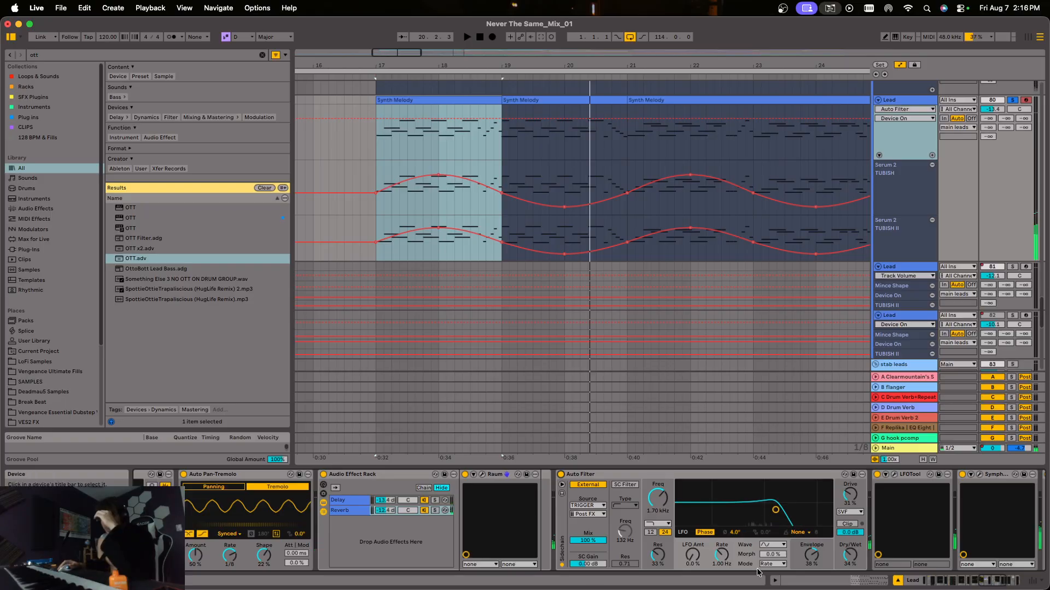
Open the LFOTool window on the Lead track, and audition the lead with LFOTool bypassed and switched back on.
click(996, 581)
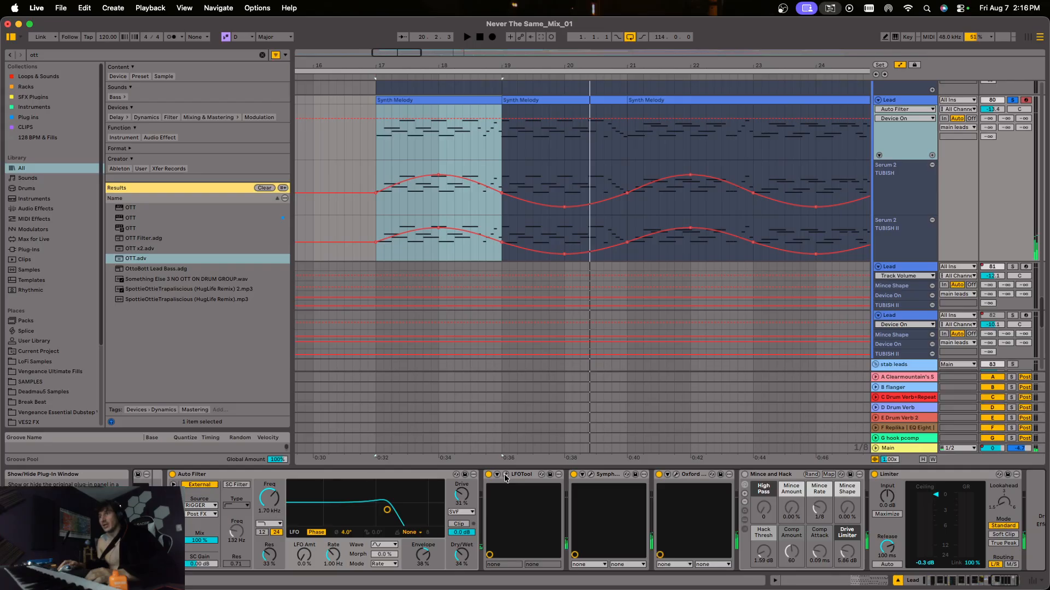
click(506, 475)
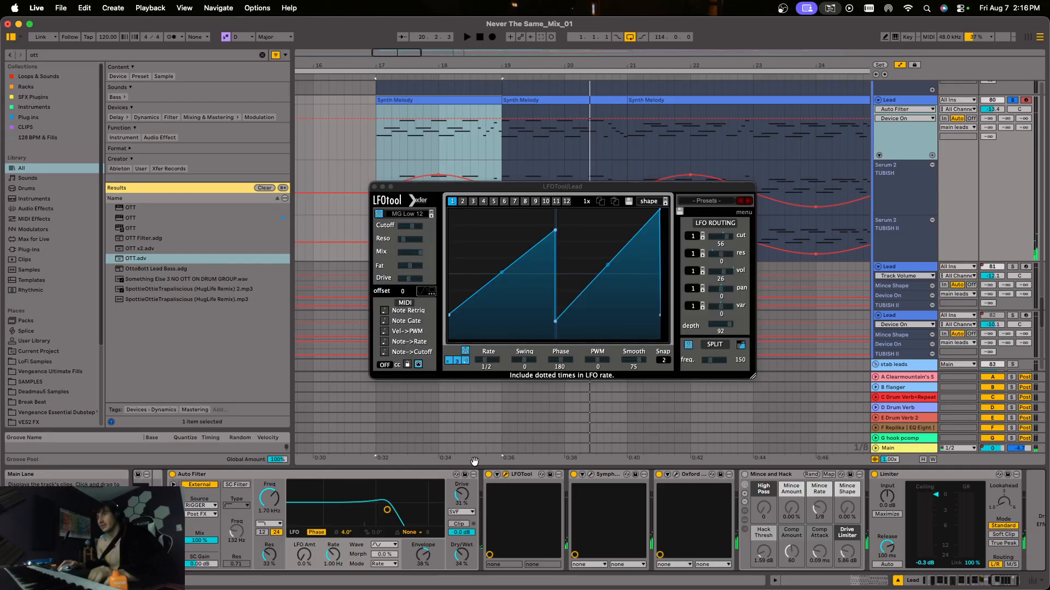
key(space)
click(488, 475)
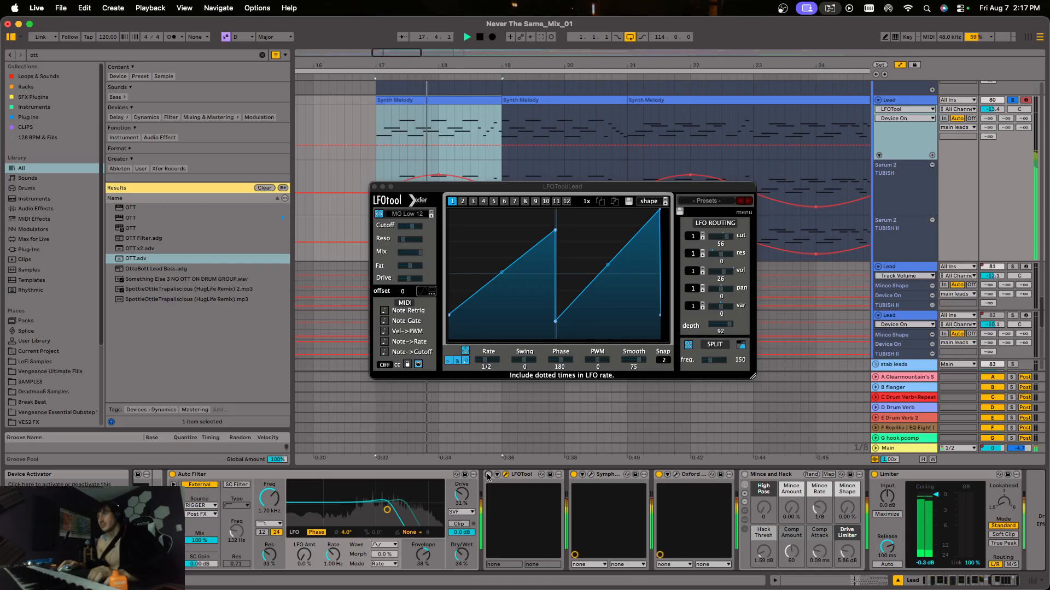
click(488, 475)
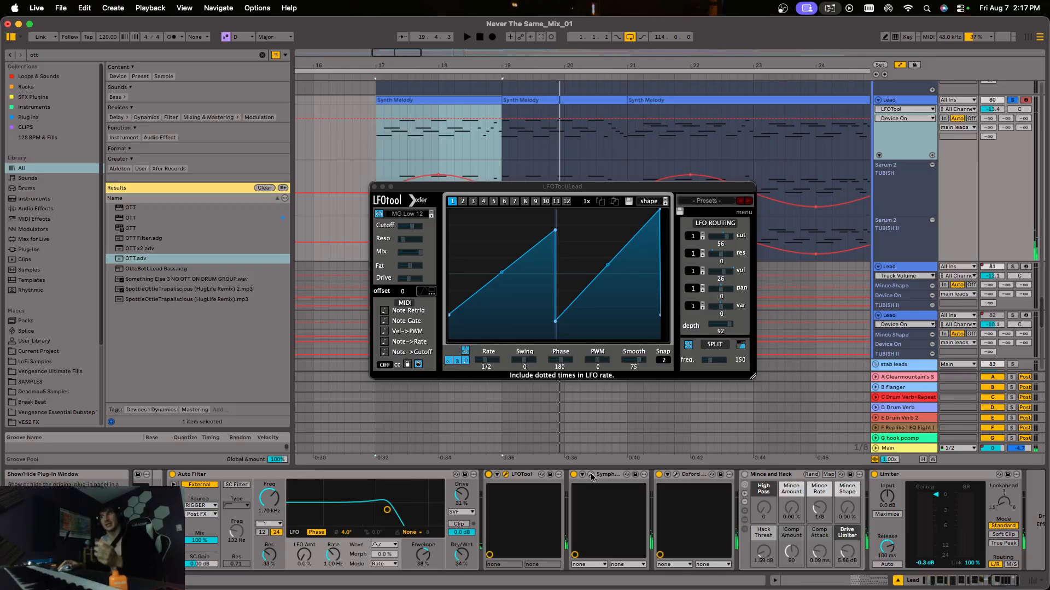
Open the Symphony ECS Channel Strip and Oxford Inflator plug-in windows on the Lead track to inspect their settings.
click(591, 476)
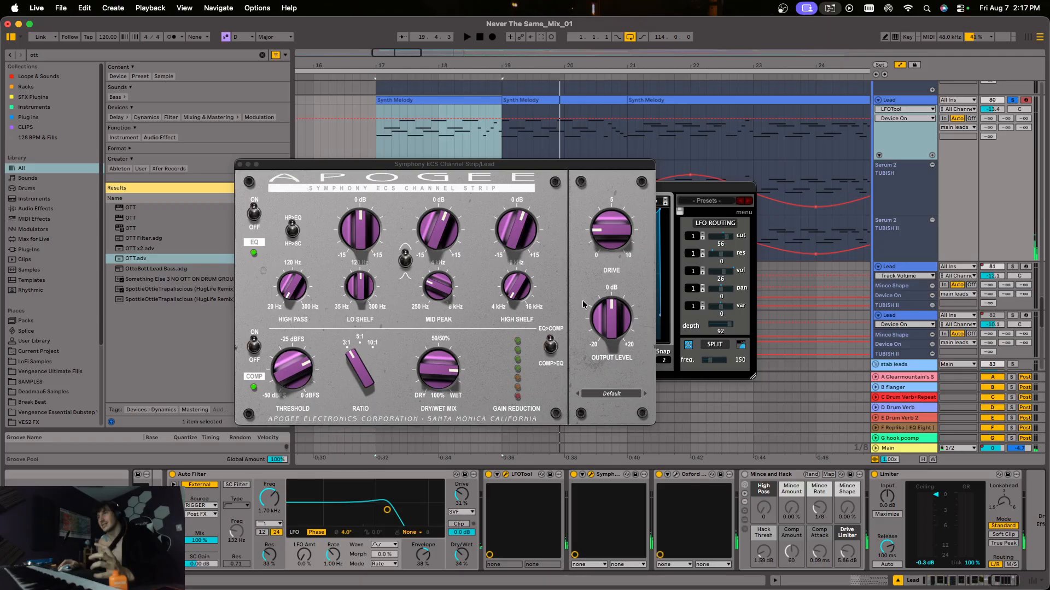
drag(580, 165, 685, 100)
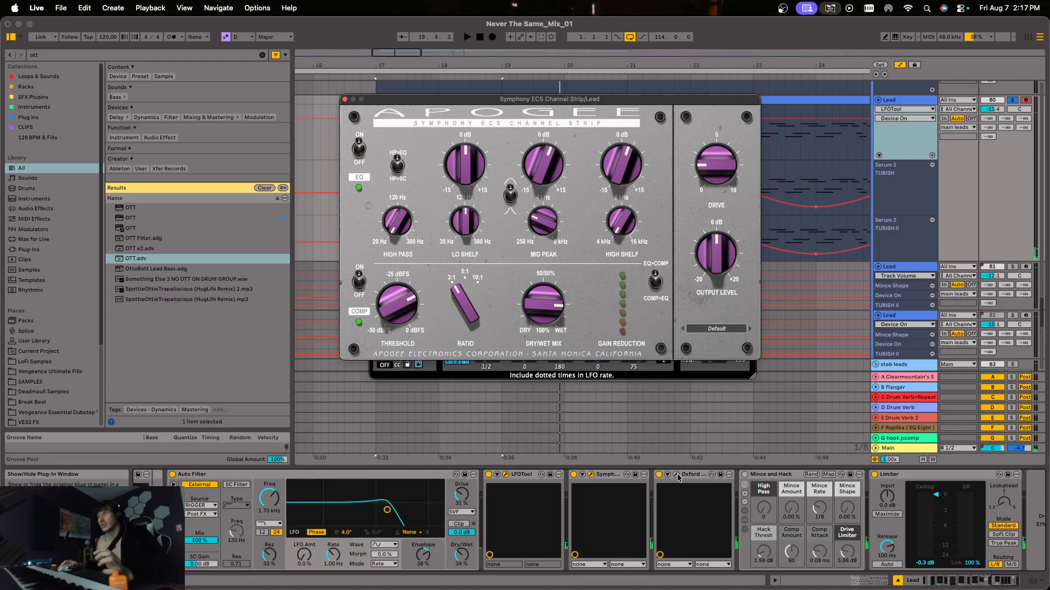
click(677, 476)
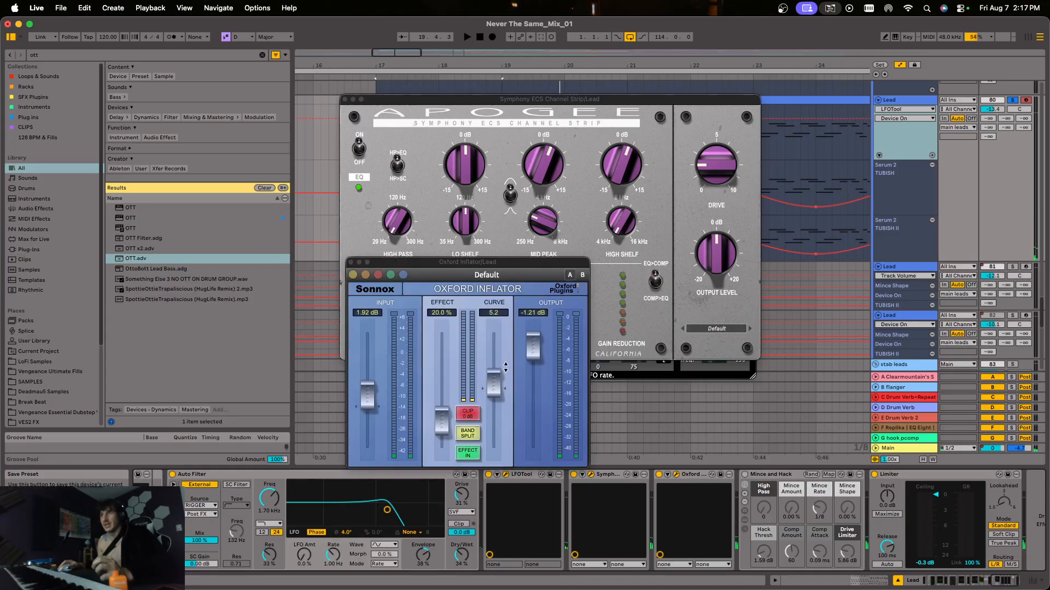
Return to the start of the Lead track's device chain and open its Serum 2 plug-in window.
mouse_move(961, 574)
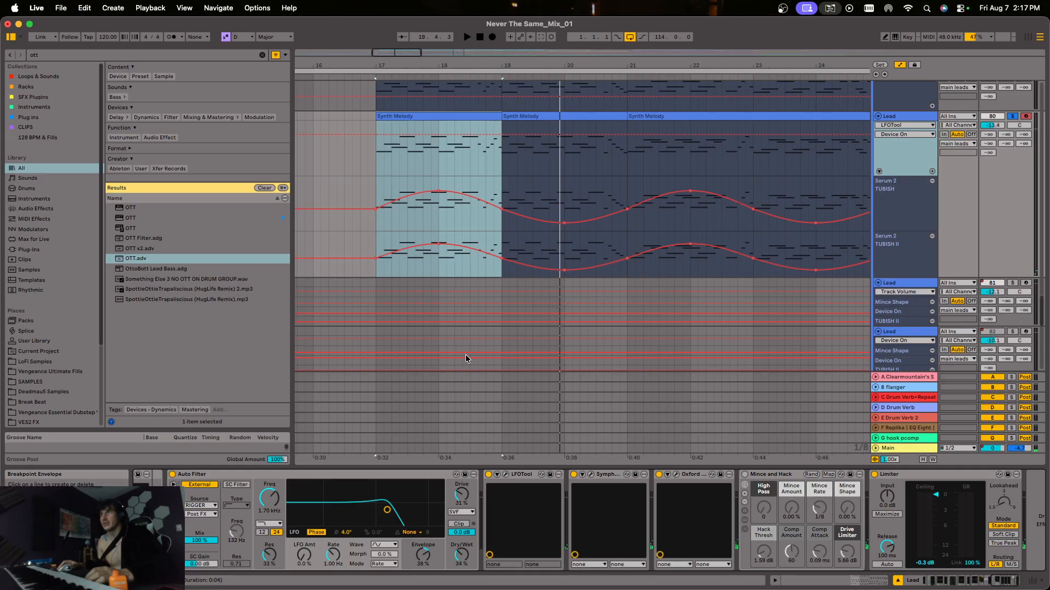
scroll(466, 358, up, 2)
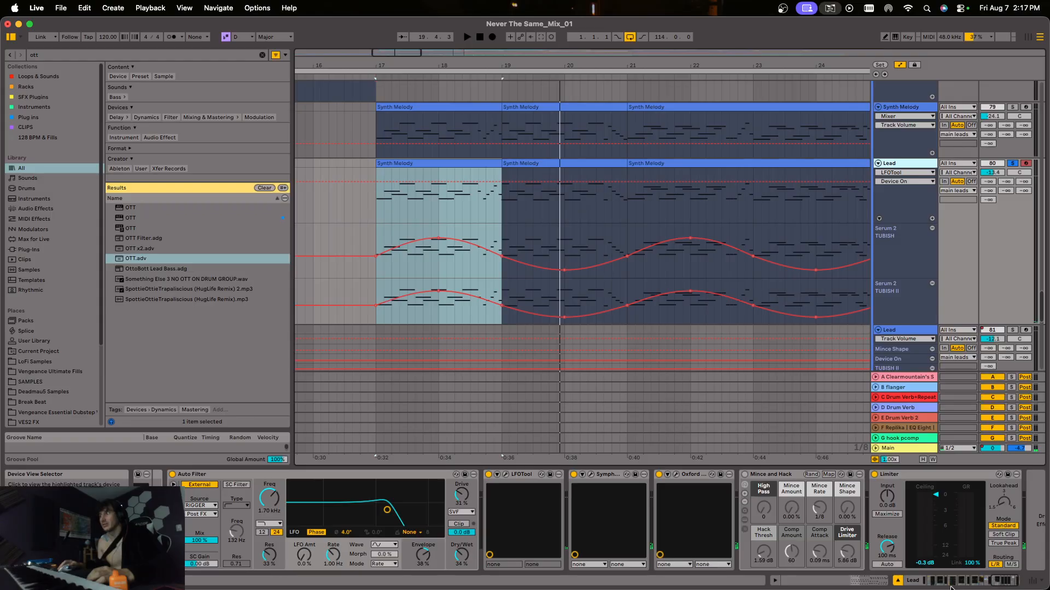
click(158, 475)
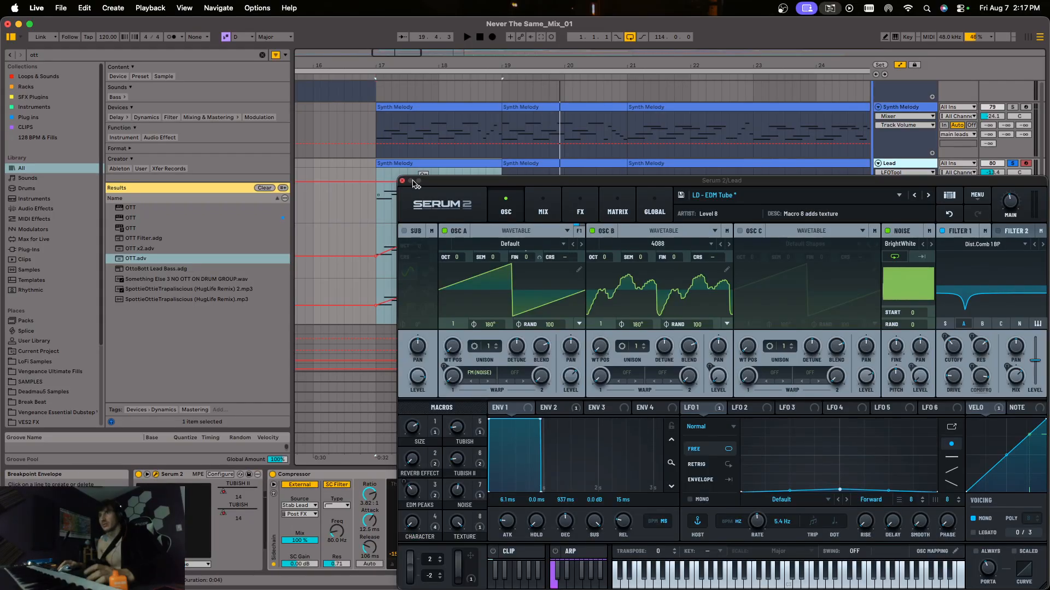
Move the Serum 2 window clear of the Lead track's TUBISH automation lanes and close it.
drag(413, 184, 379, 403)
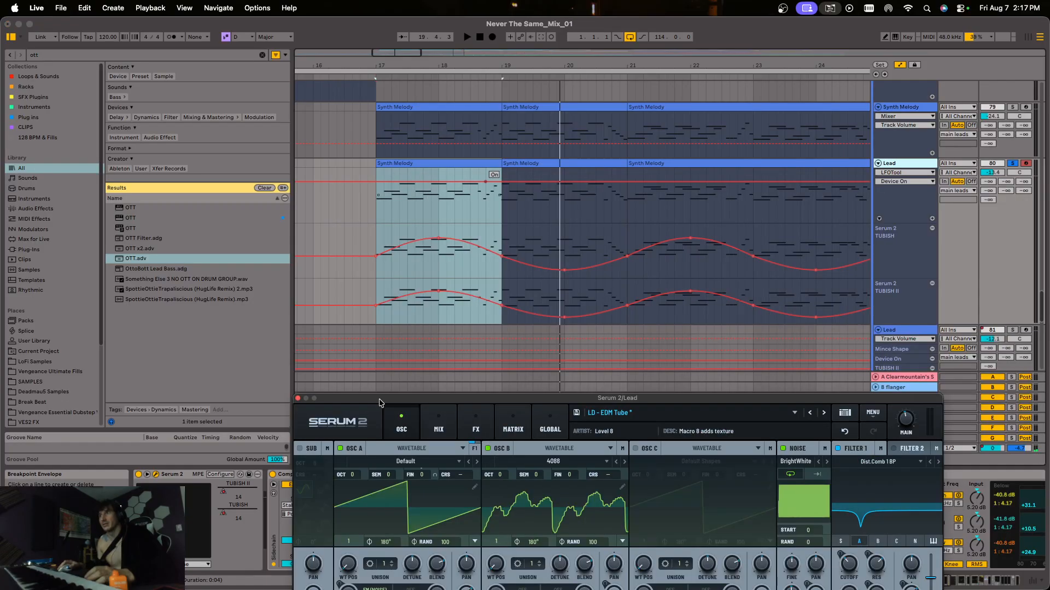
click(298, 399)
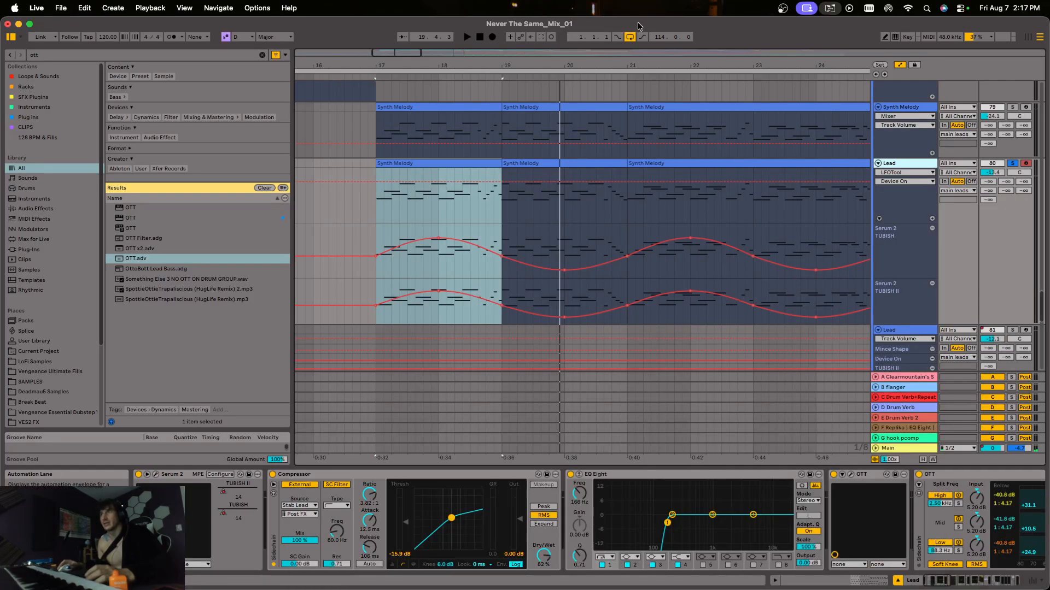
Solo the main leads group in place of the Lead track, and play the layered leads from bar 17.
drag(647, 65, 440, 33)
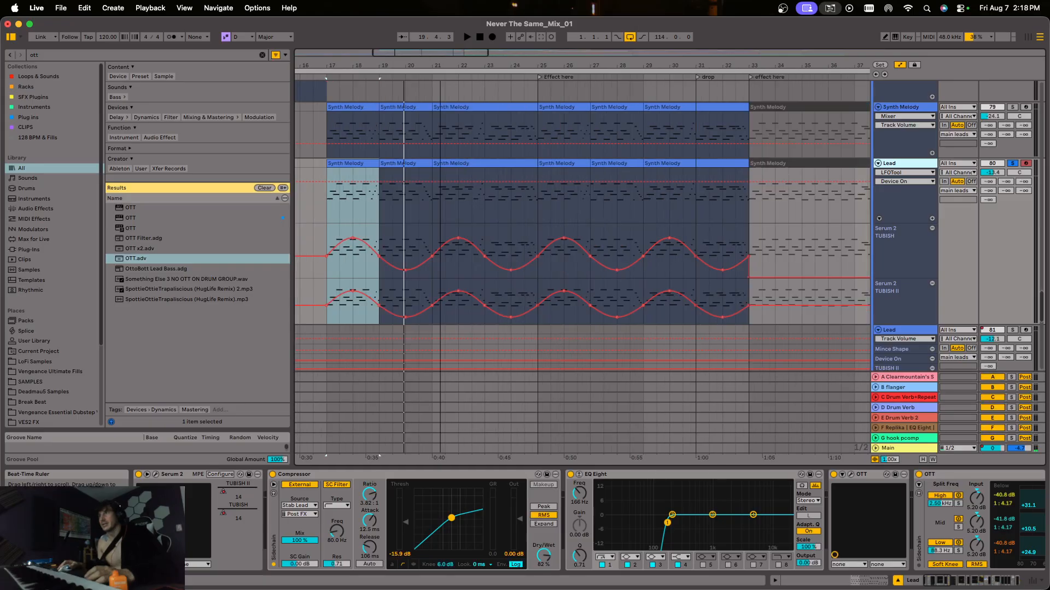
scroll(529, 252, up, 3)
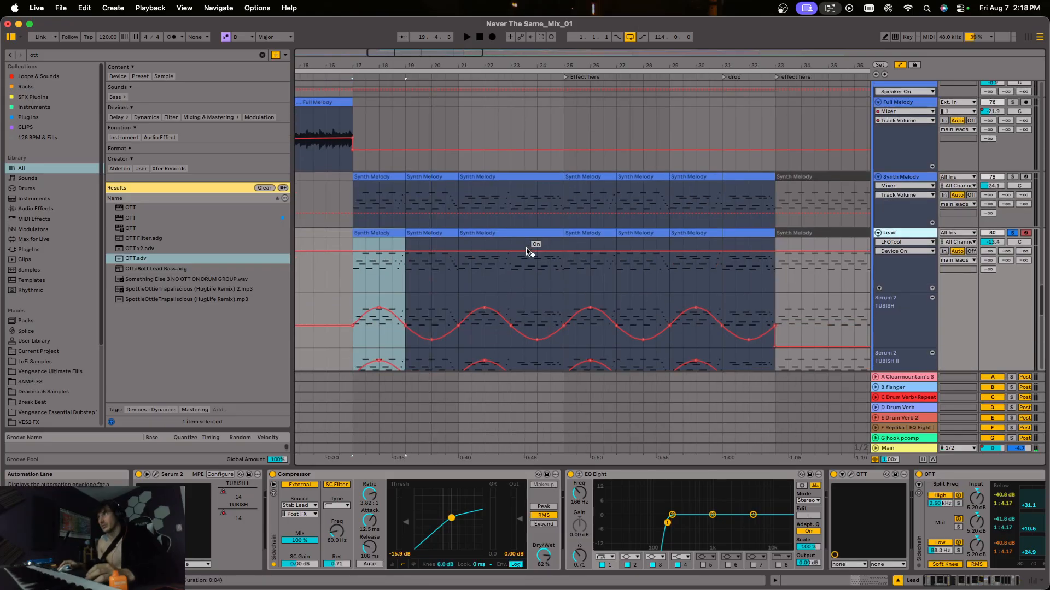
scroll(924, 174, up, 1)
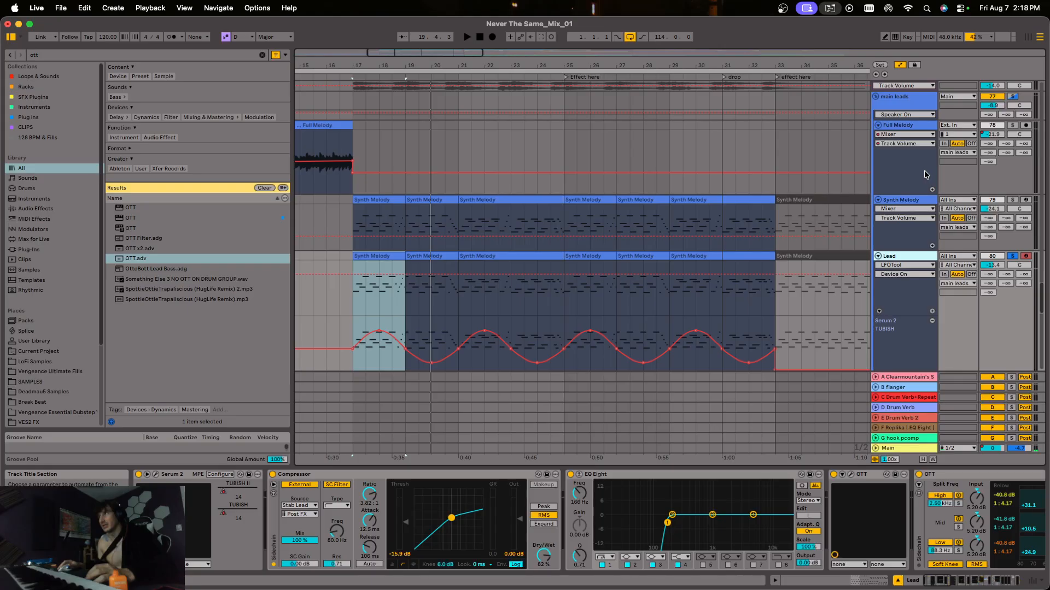
click(1014, 97)
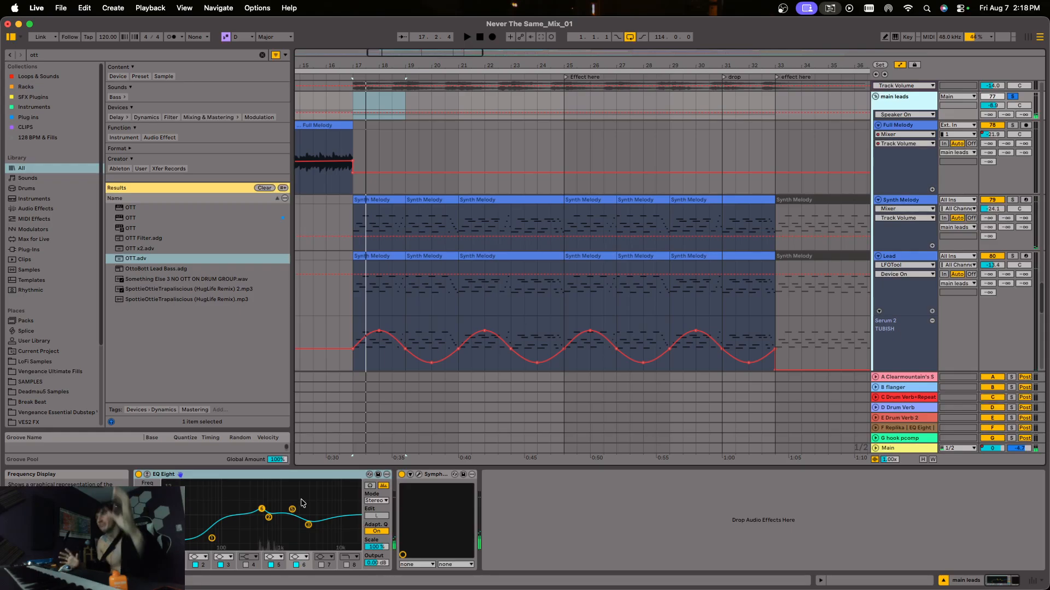
Go down the arrangement past the Lead tracks to the stab leads group and its Stab Lead tracks.
scroll(503, 320, down, 2)
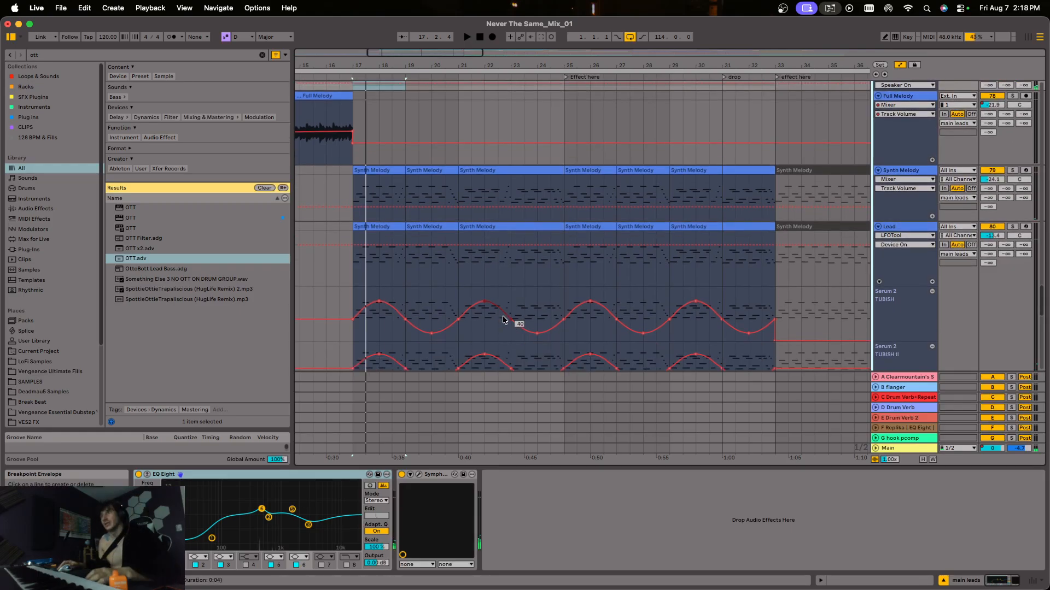
scroll(504, 320, down, 15)
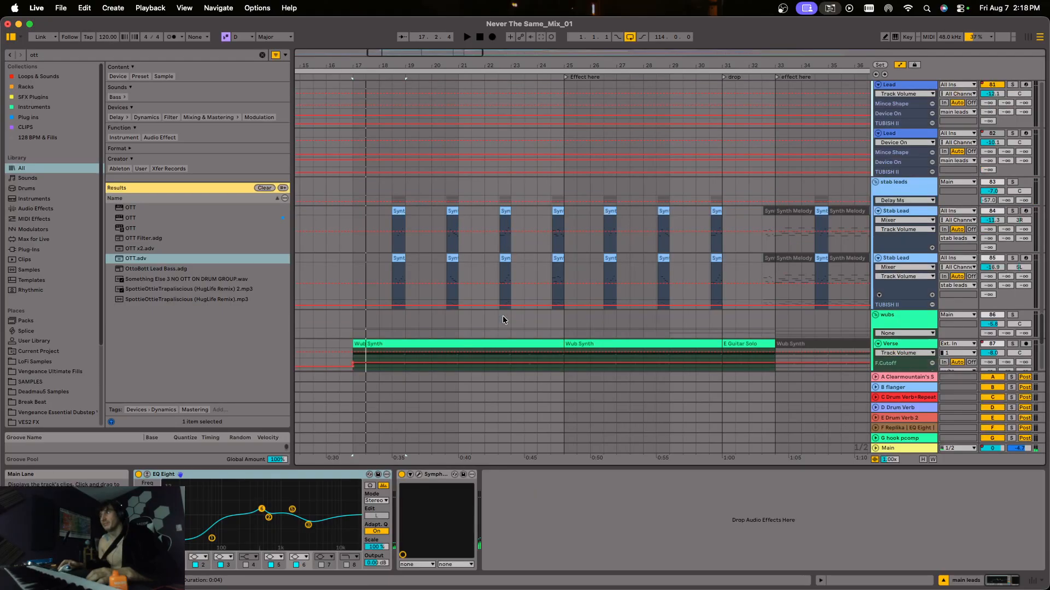